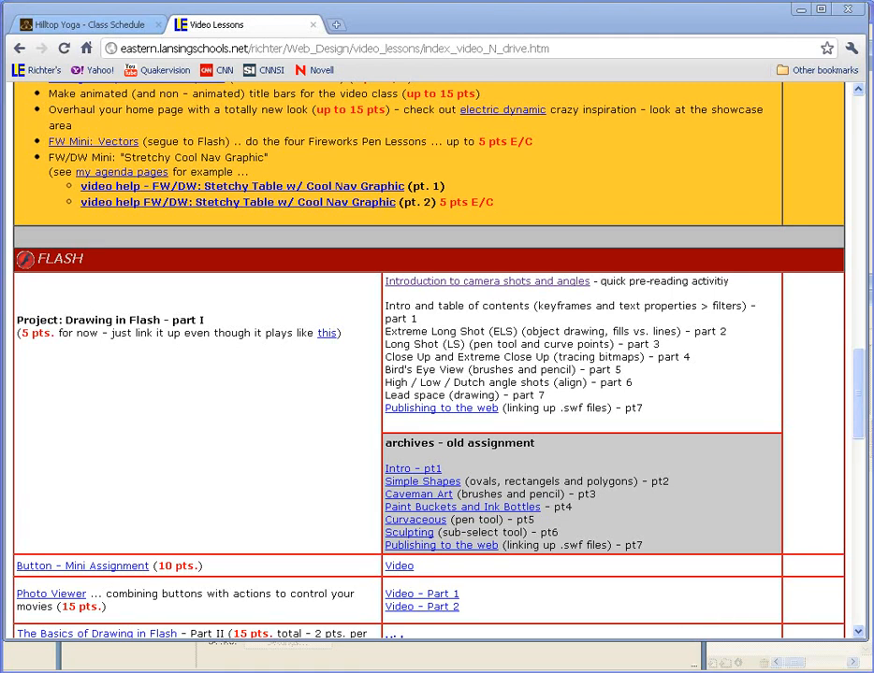
Minimise the open windows and inspect the monitor's screen resolution and colour quality in Windows Display Properties without changing anything
right_click(516, 672)
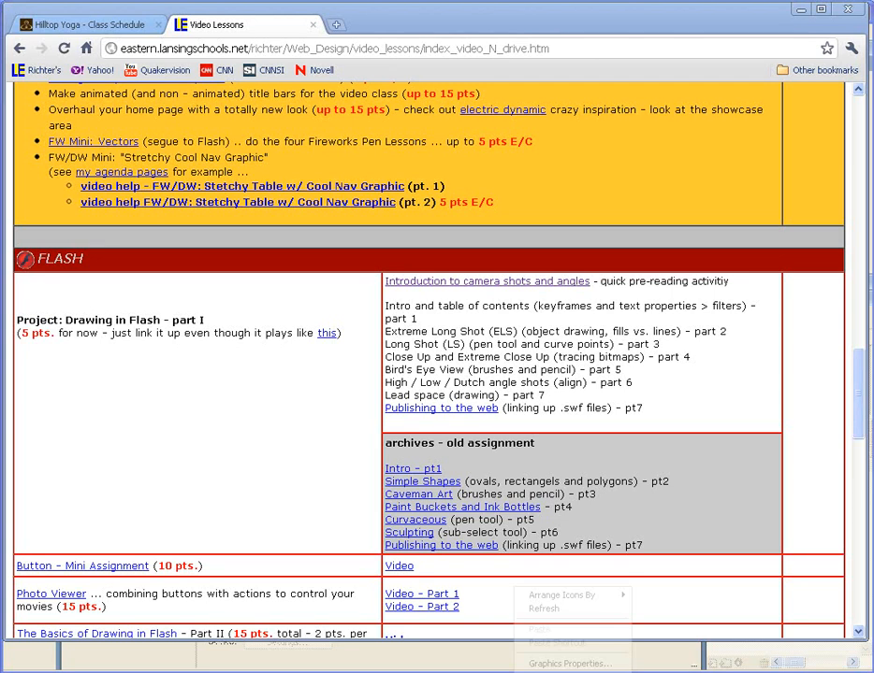
click(757, 336)
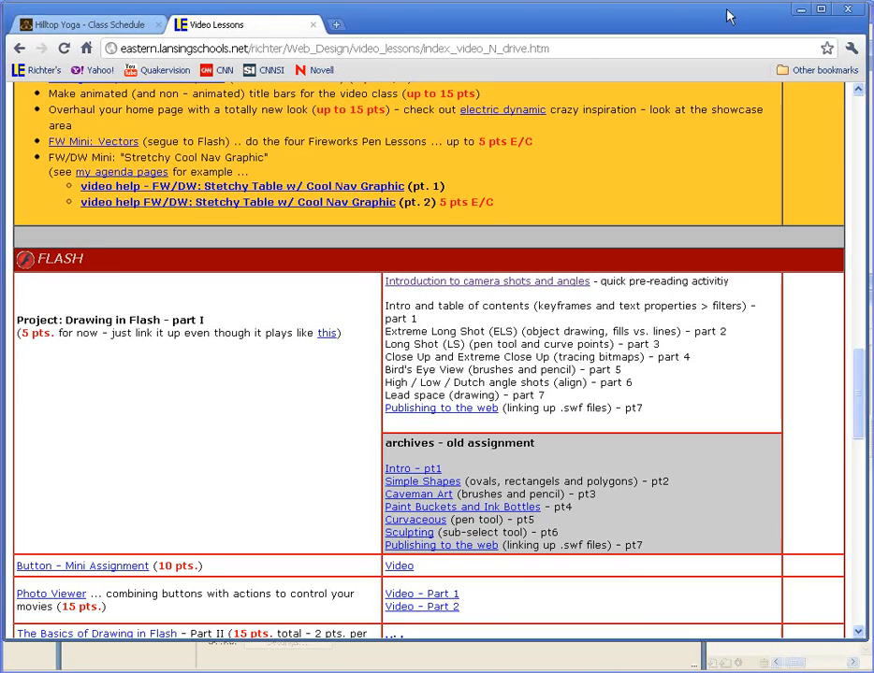
click(799, 10)
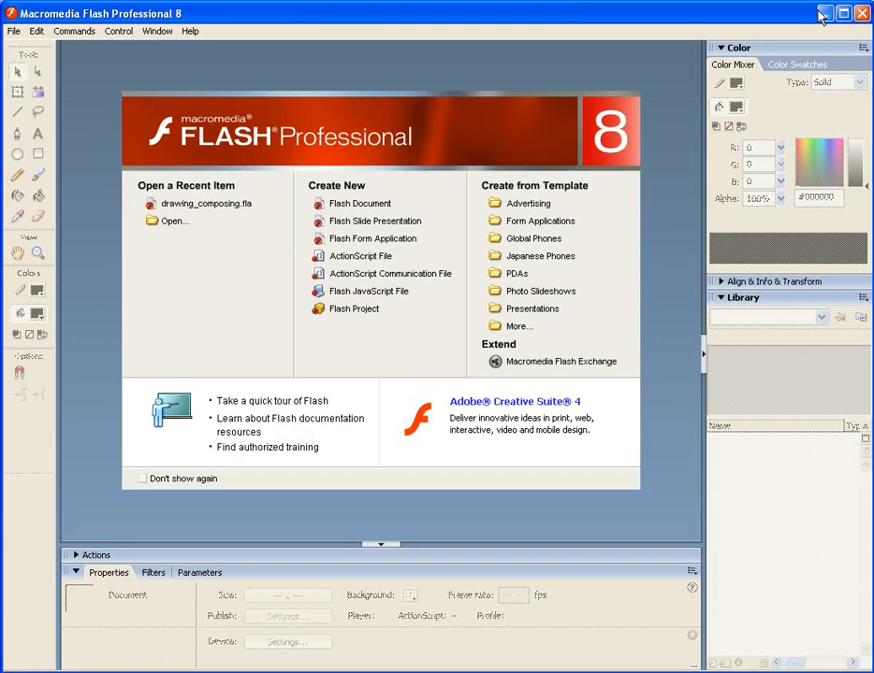
click(822, 12)
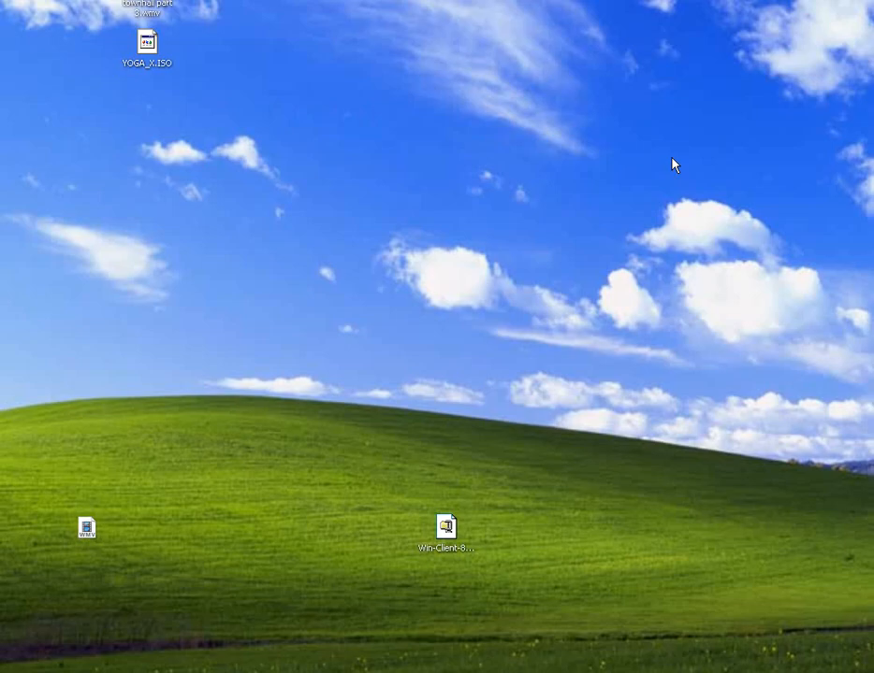
right_click(548, 265)
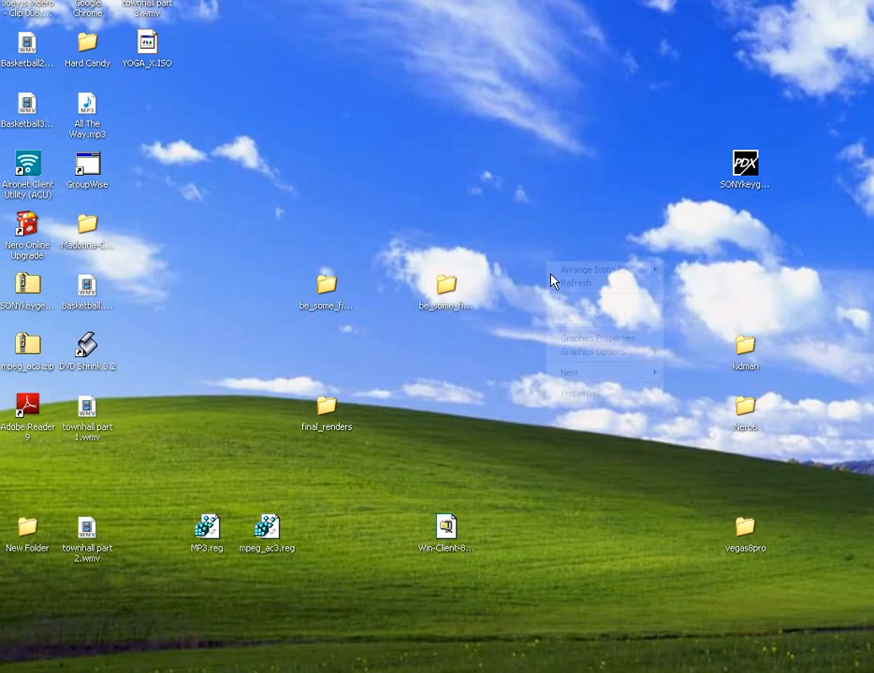
click(577, 395)
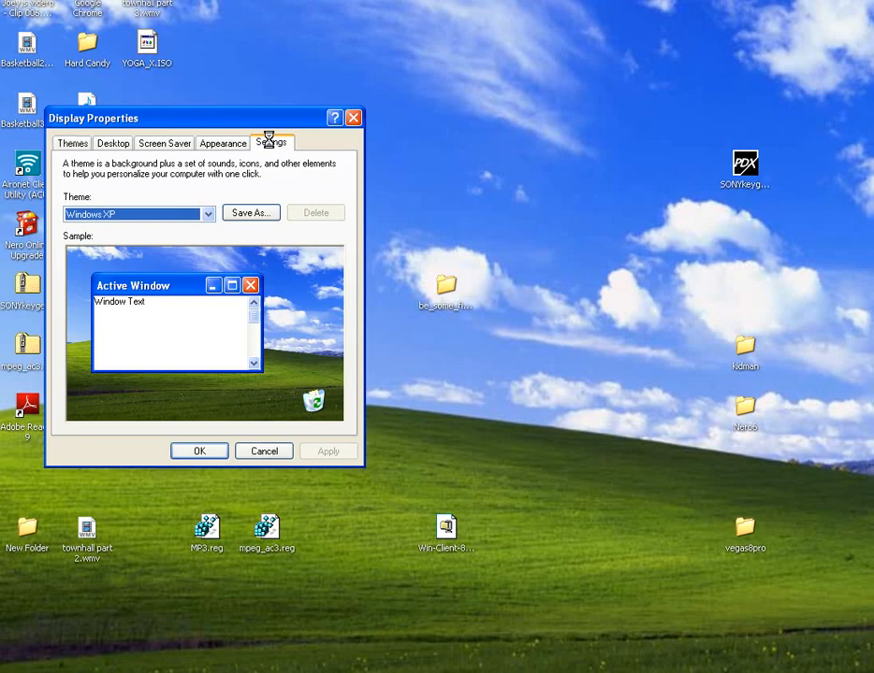
click(268, 142)
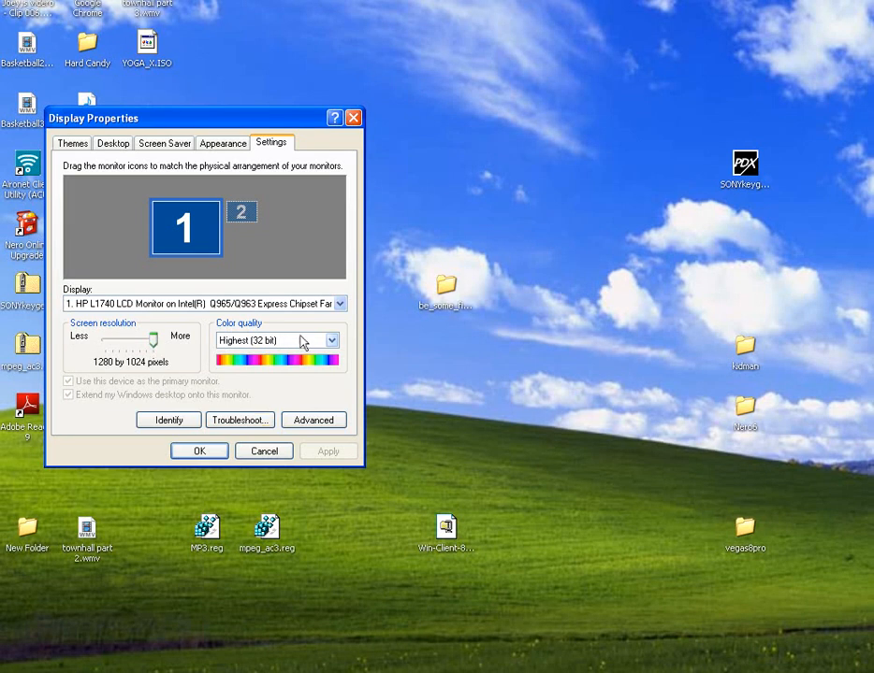
click(277, 452)
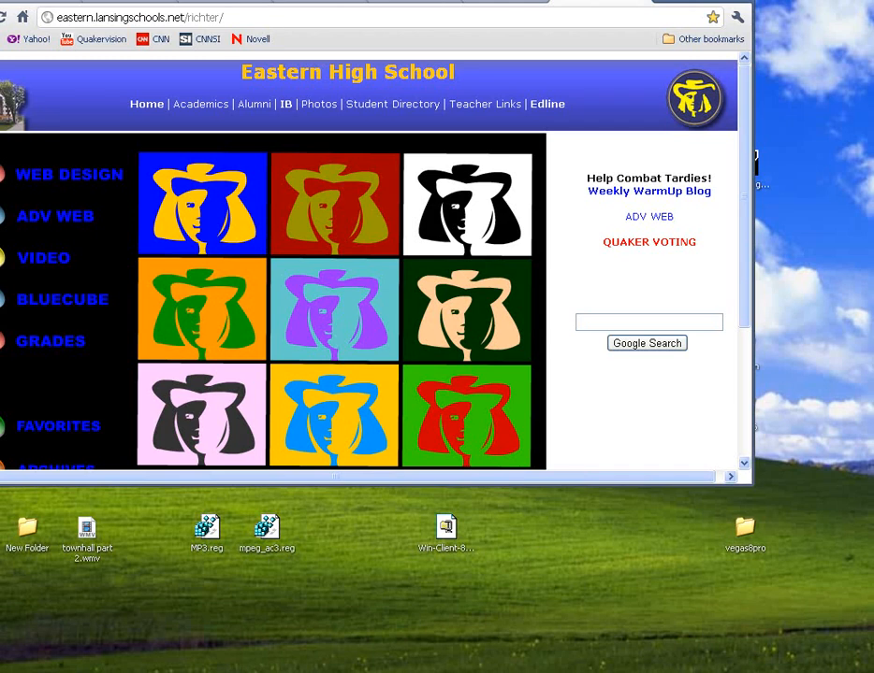
Open the "Introduction to camera shots and angles" reading from the Video Lessons page in Chrome and skim the shot types
key(super+d)
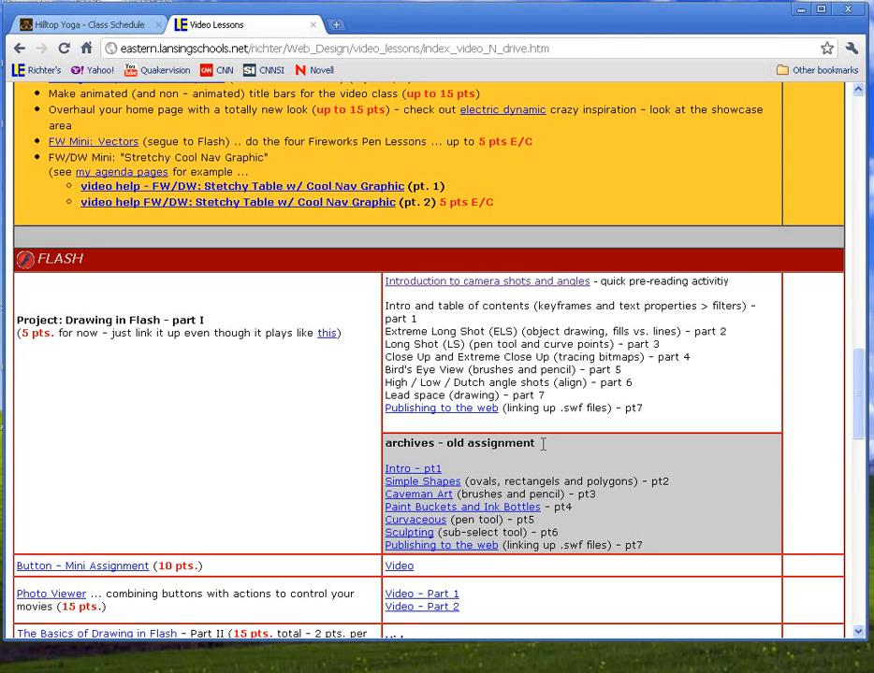
click(493, 282)
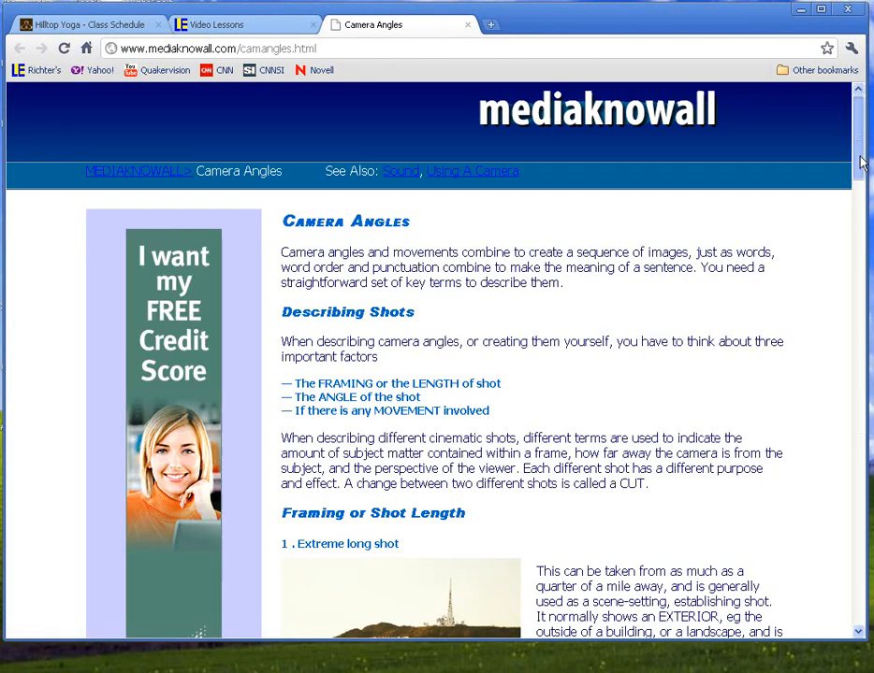
drag(860, 157, 866, 204)
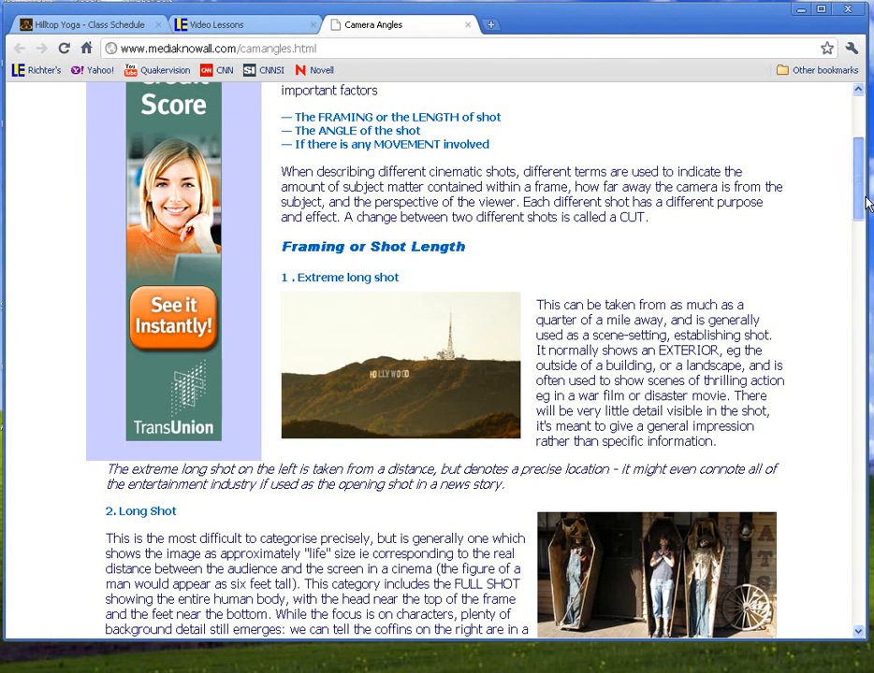
drag(866, 204, 866, 384)
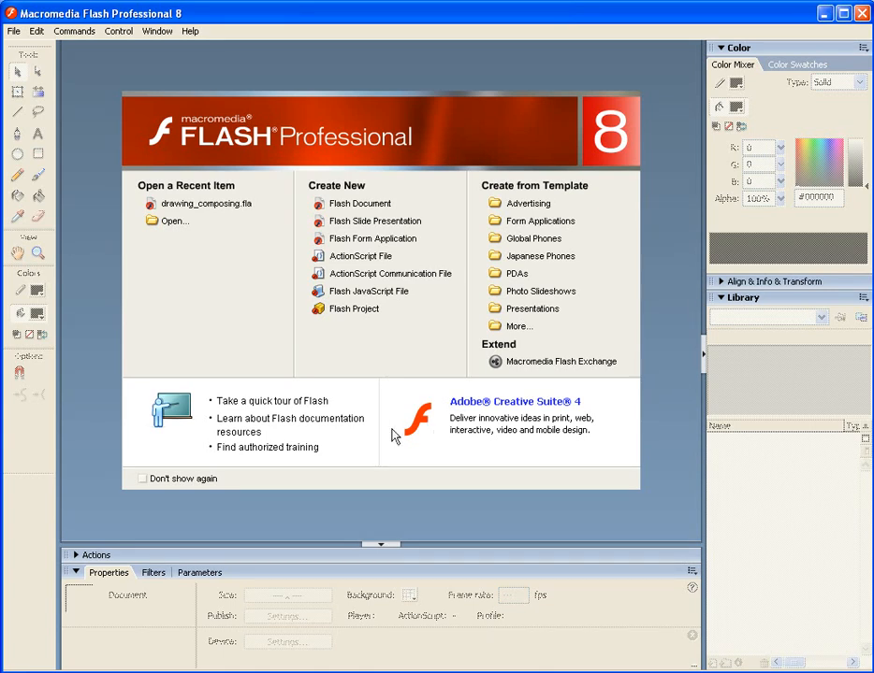
Create a new blank Flash document in Macromedia Flash Professional 8 and review the list of available panels
click(341, 202)
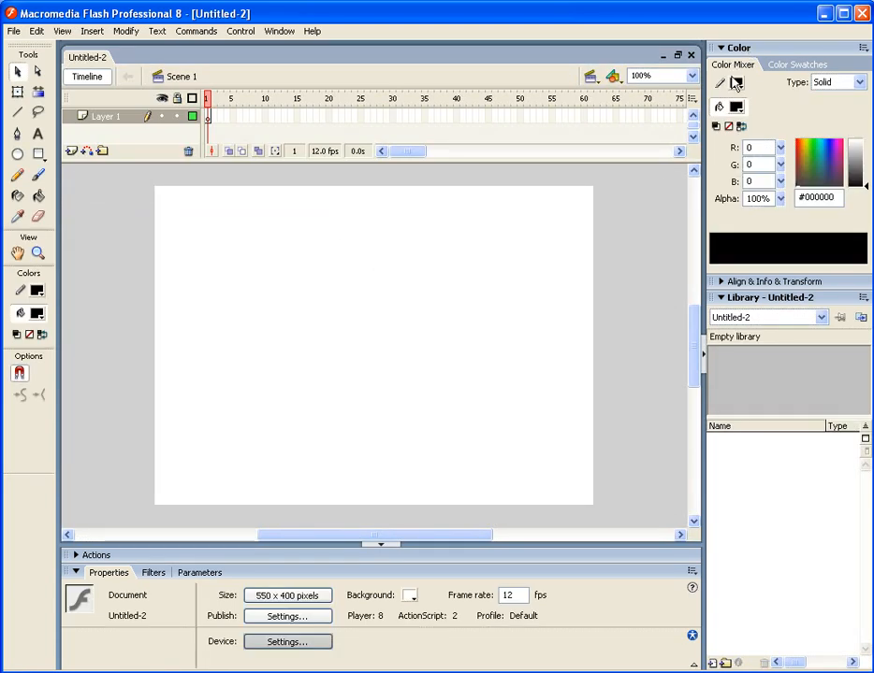
click(281, 32)
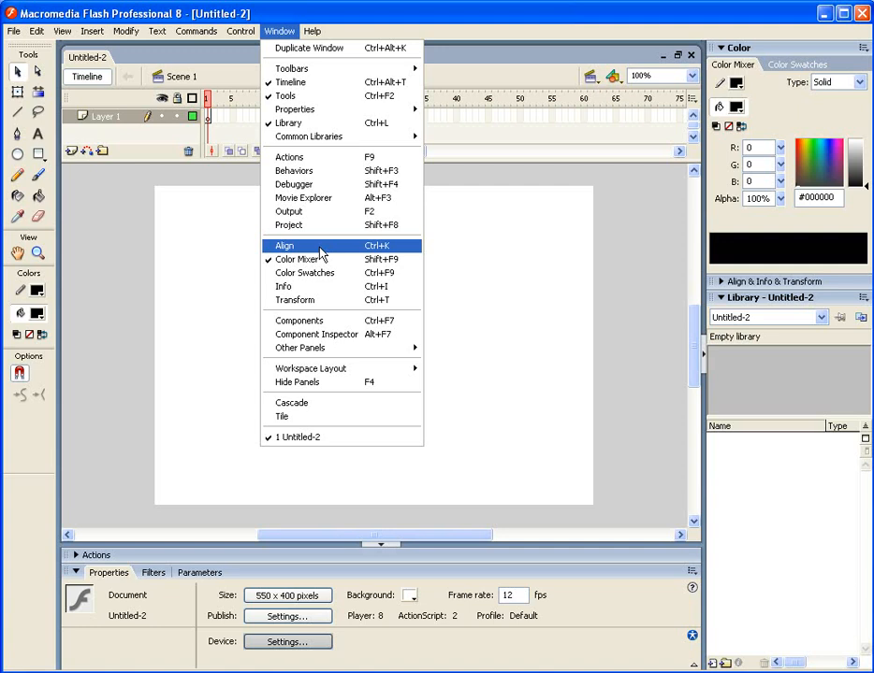
click(363, 20)
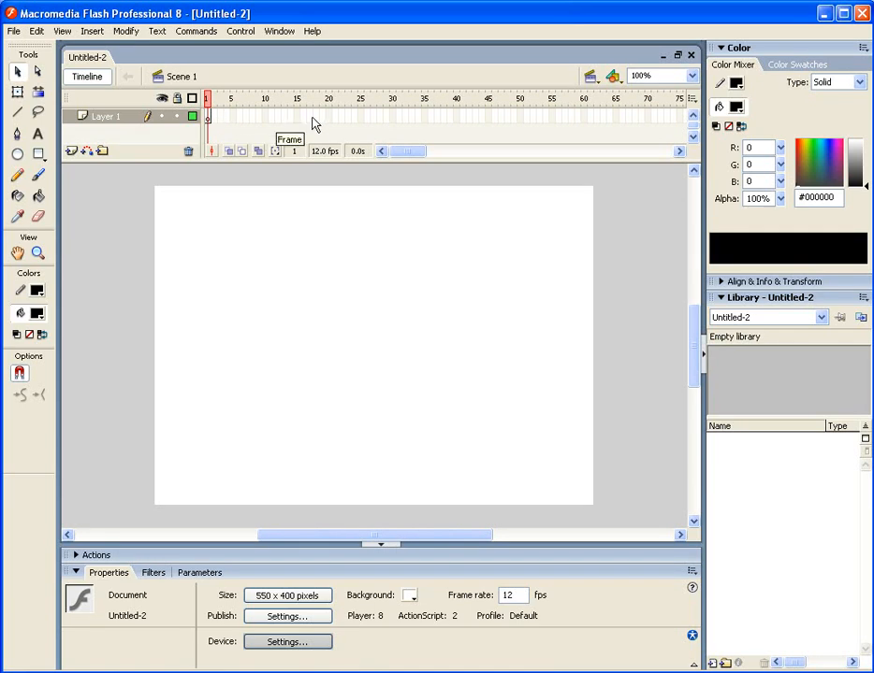
On frame 1 of Layer 1, draw a static text box about 360 px wide near the stage's upper edge
click(212, 117)
drag(216, 125, 317, 125)
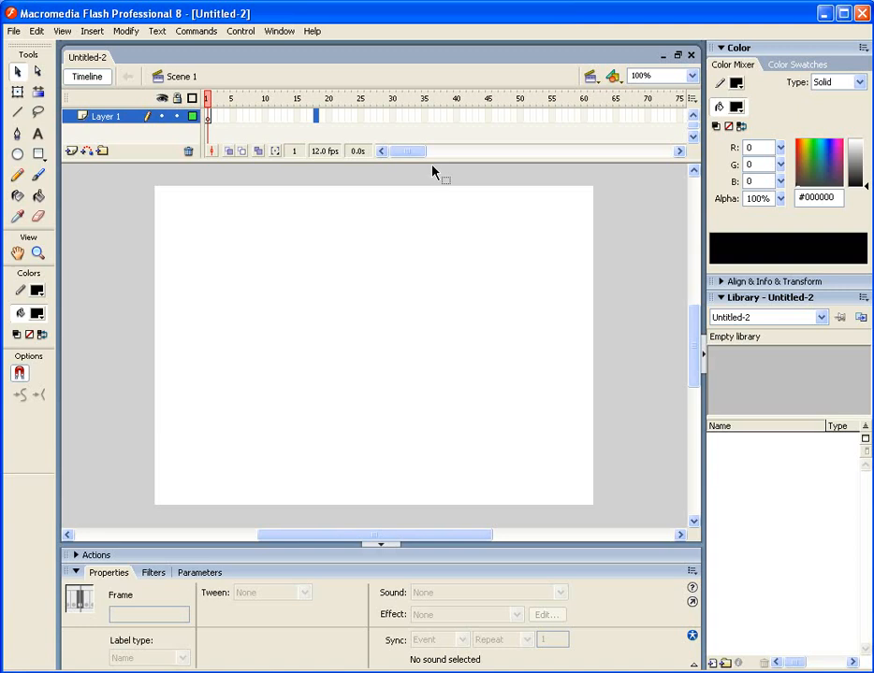
drag(412, 156, 370, 164)
click(210, 119)
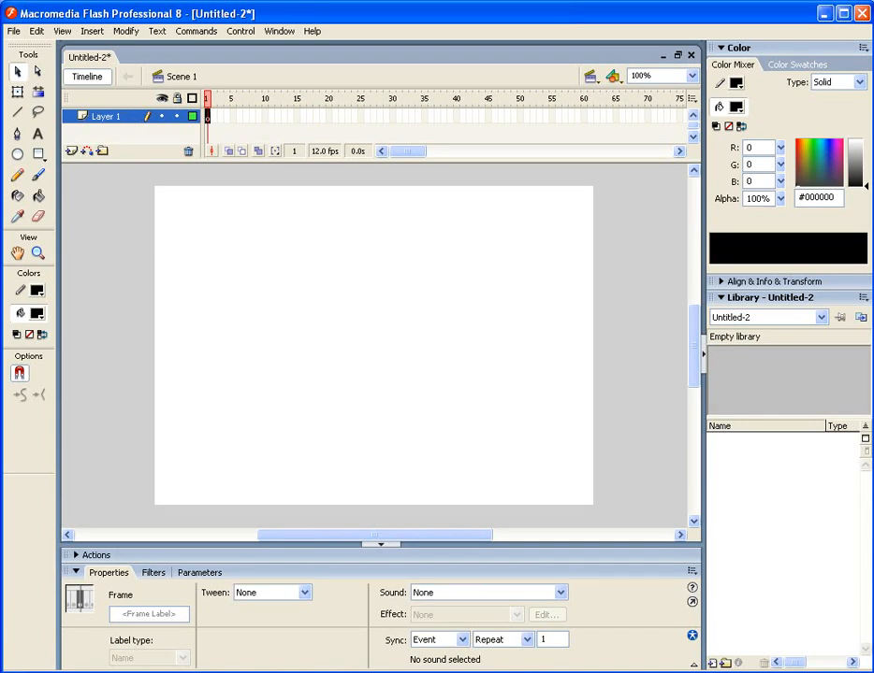
click(37, 134)
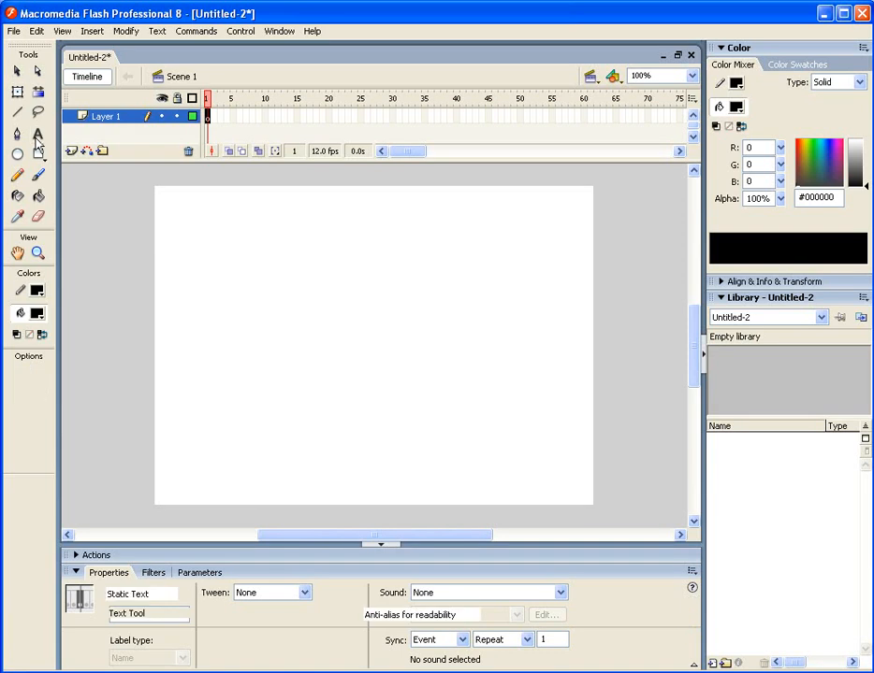
drag(234, 192, 519, 280)
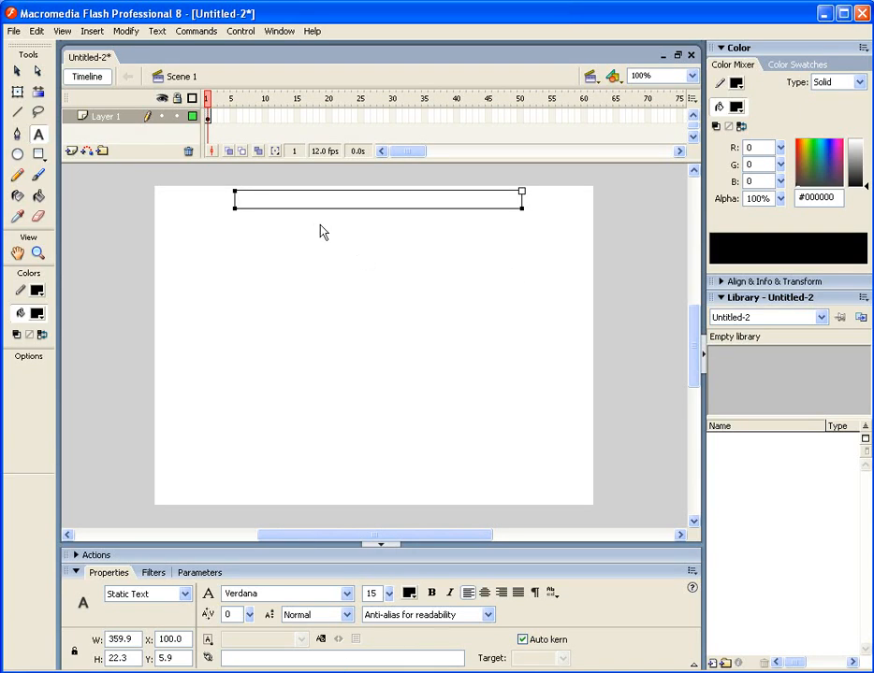
Enter the two-line title "Drawing in Flash" and "and Basic Camera Shots" in the text box
text(Drawing in Flash)
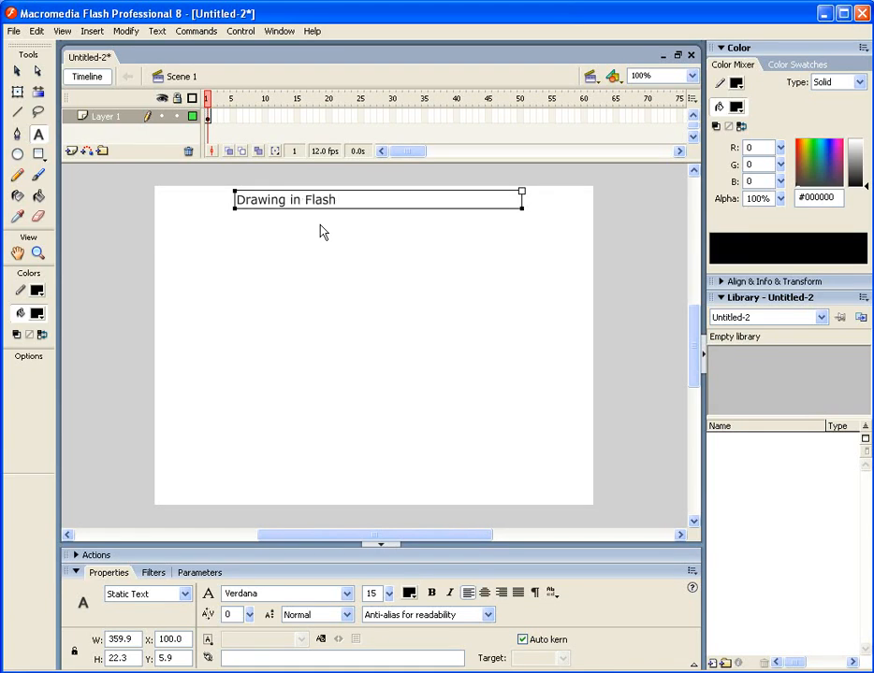
key(Return)
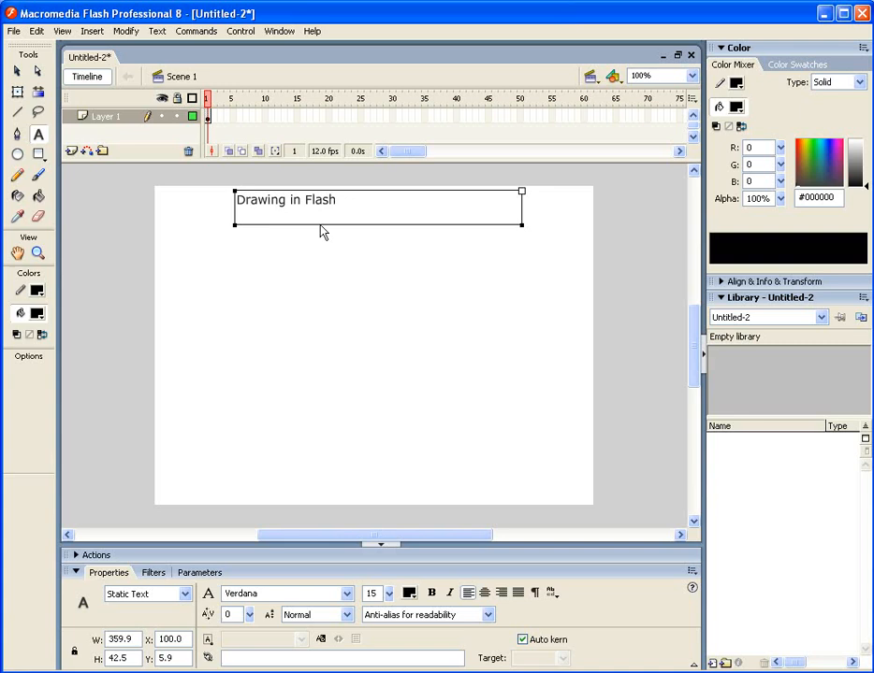
text(and Basic Camer Shot)
key(BackSpace)
key(BackSpace)
key(BackSpace)
key(BackSpace)
key(BackSpace)
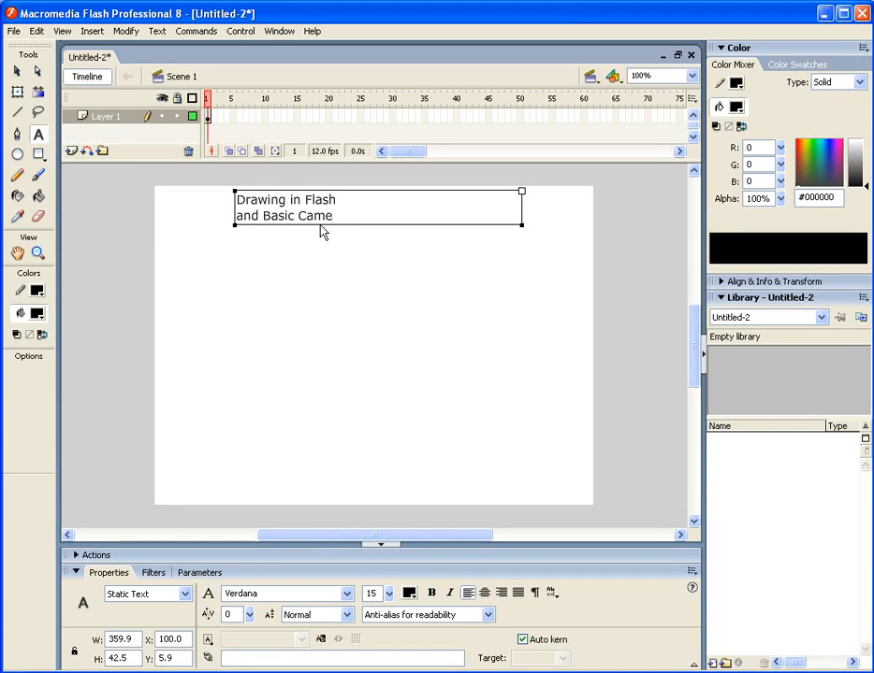
text(a Shots)
Centre-align the entire two-line title and set its font to Super Ultra 911
drag(406, 216, 215, 192)
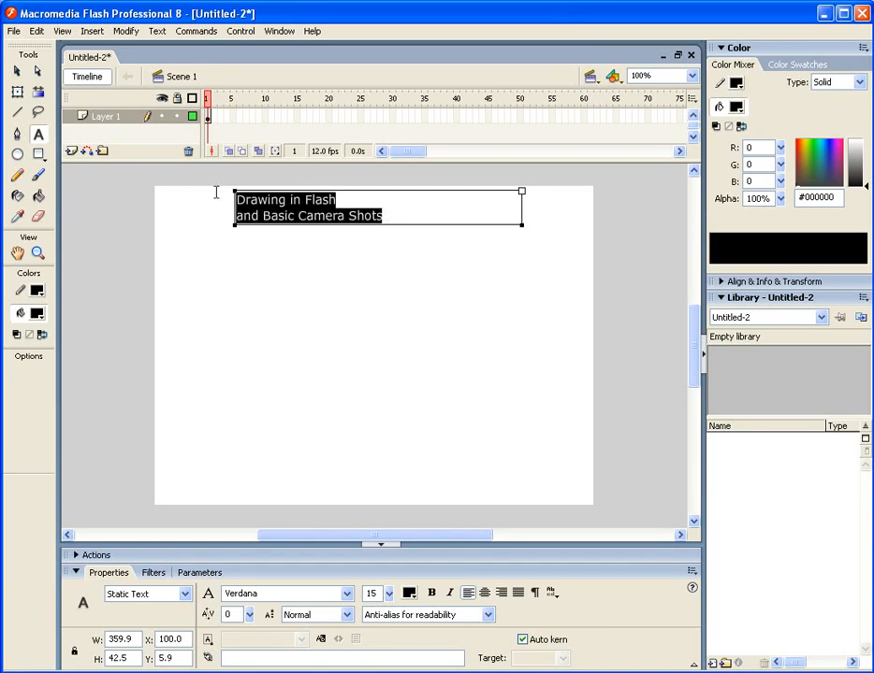
click(485, 593)
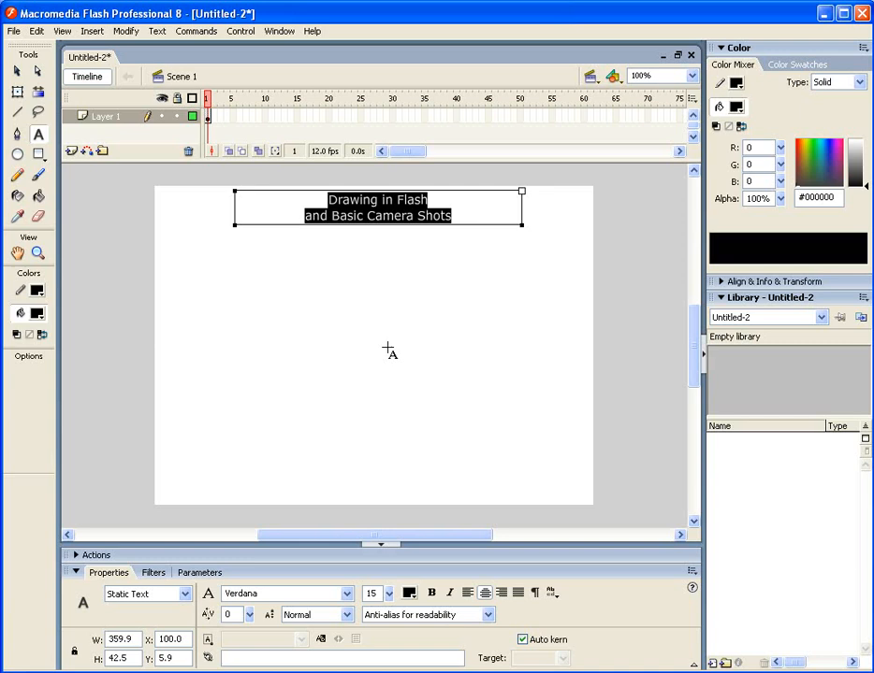
click(347, 594)
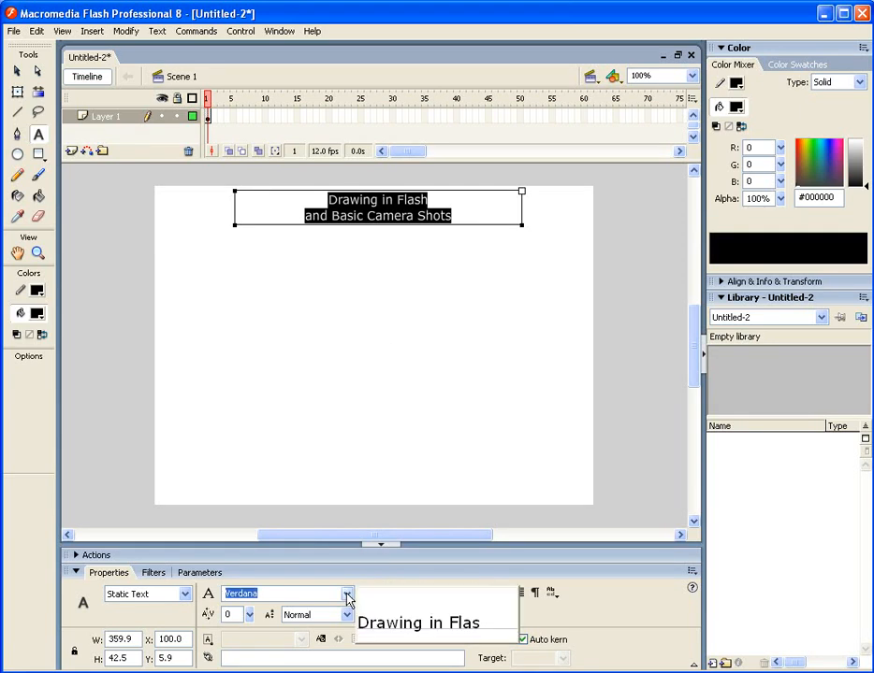
drag(350, 543, 357, 300)
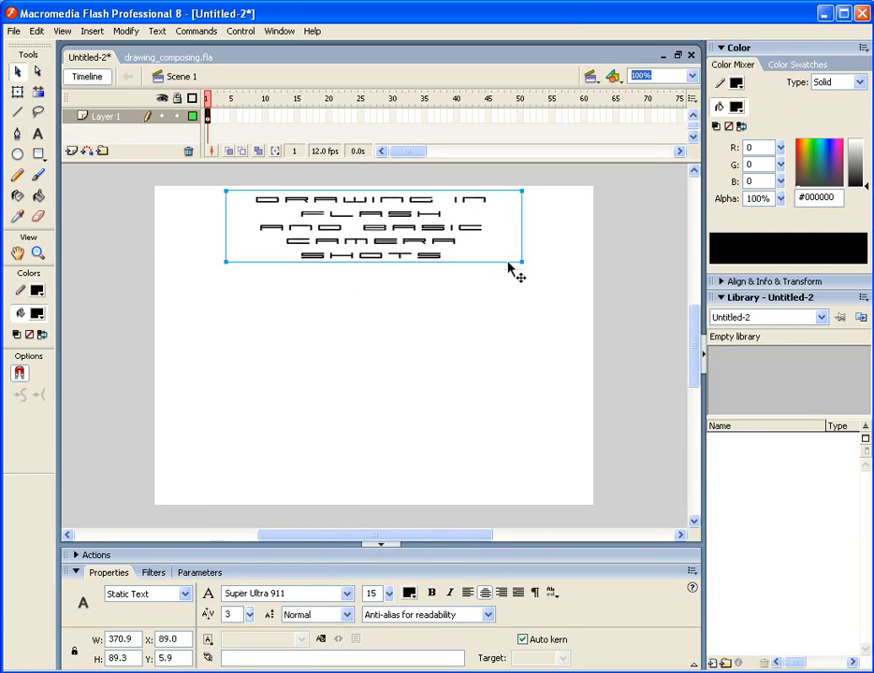
Nudge the title text box slightly, and set its letter spacing to 2 and font size to 24
mouse_move(456, 254)
mouse_down()
mouse_move(426, 258)
mouse_move(446, 269)
mouse_move(452, 257)
mouse_up()
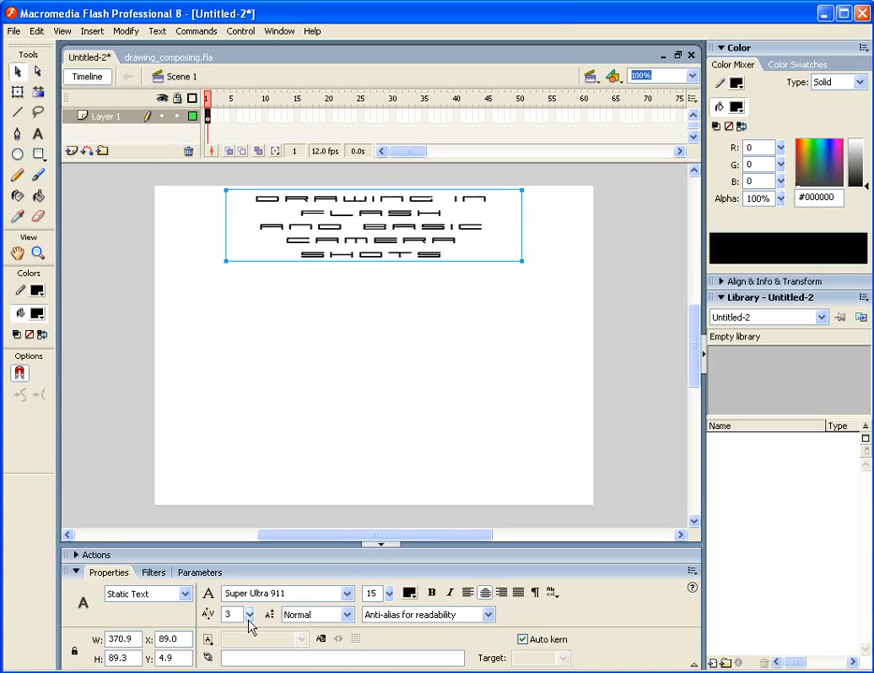
drag(248, 620, 248, 625)
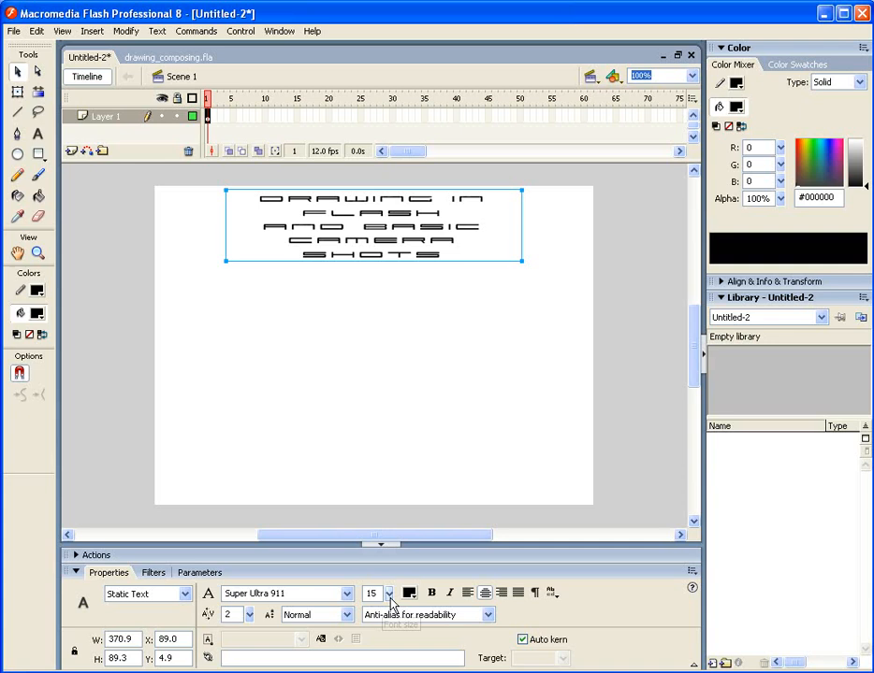
drag(389, 593, 391, 597)
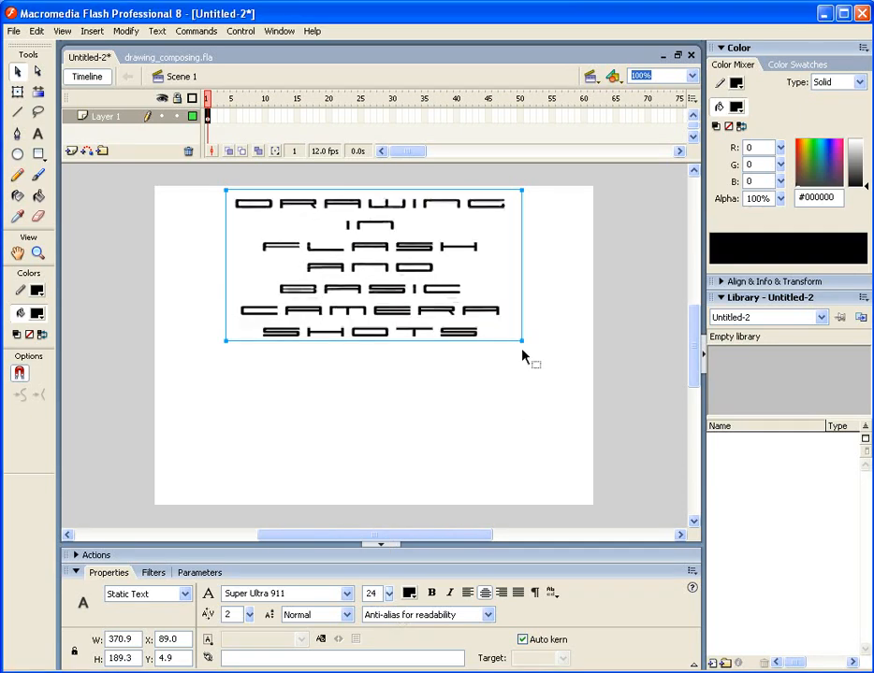
Widen the title text box on both sides to about 558 px and reposition it across the top of the stage
drag(522, 343, 607, 343)
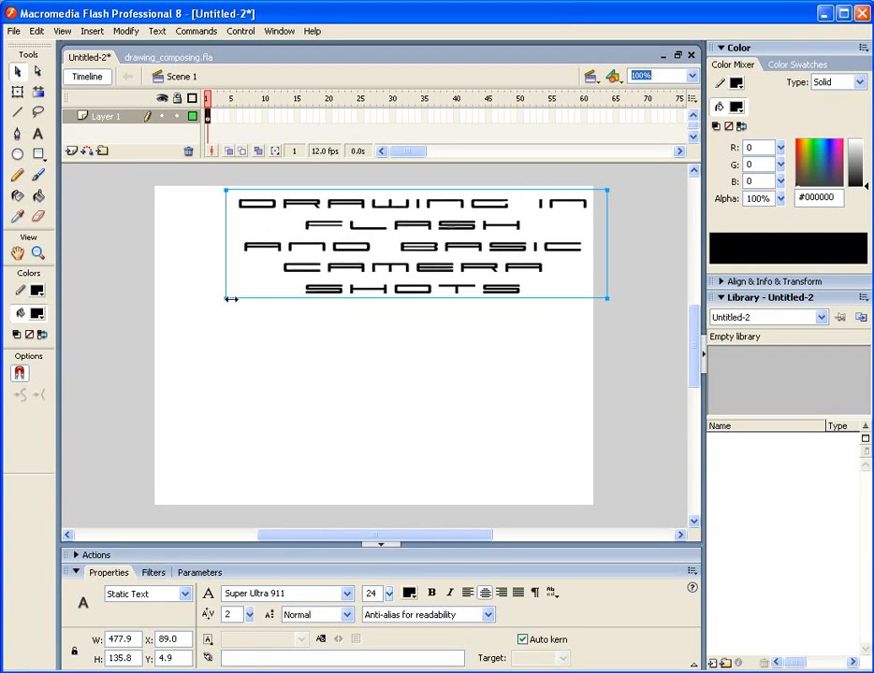
drag(220, 302, 162, 299)
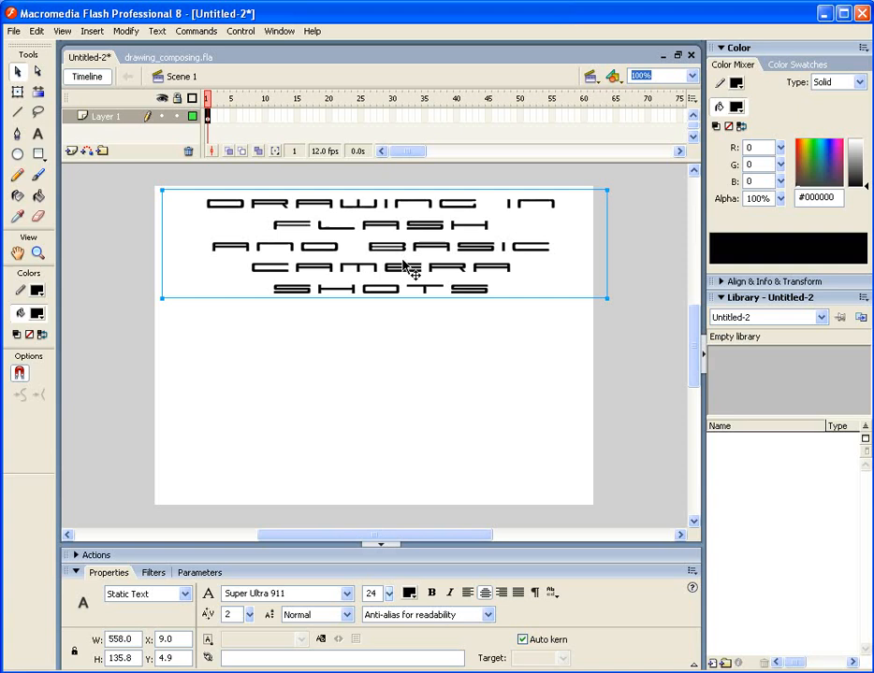
mouse_move(405, 264)
mouse_down()
mouse_move(386, 266)
mouse_move(402, 276)
mouse_up()
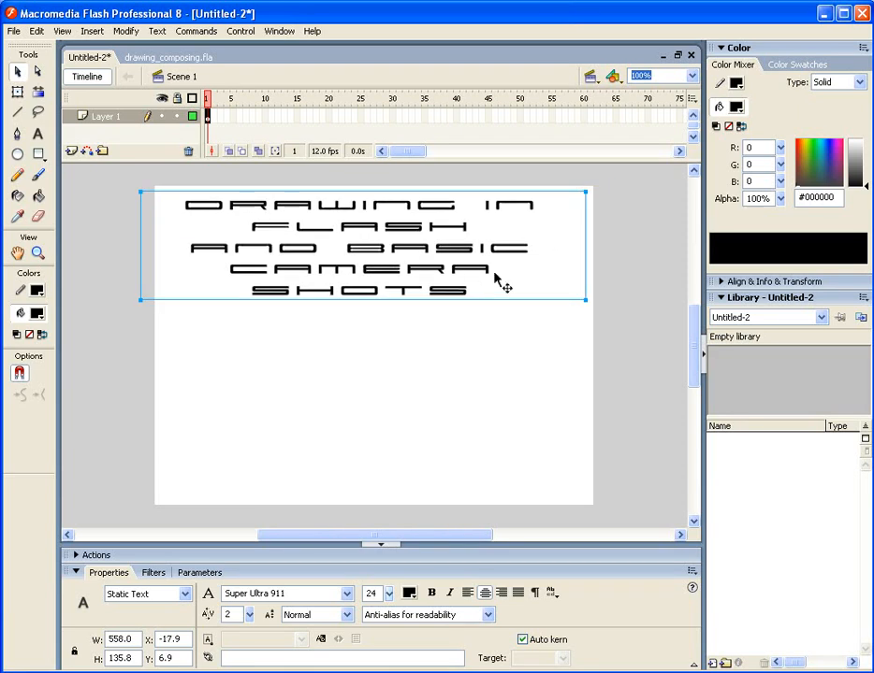
Make all of the title text bold
double_click(478, 289)
drag(478, 289, 174, 210)
key(Escape)
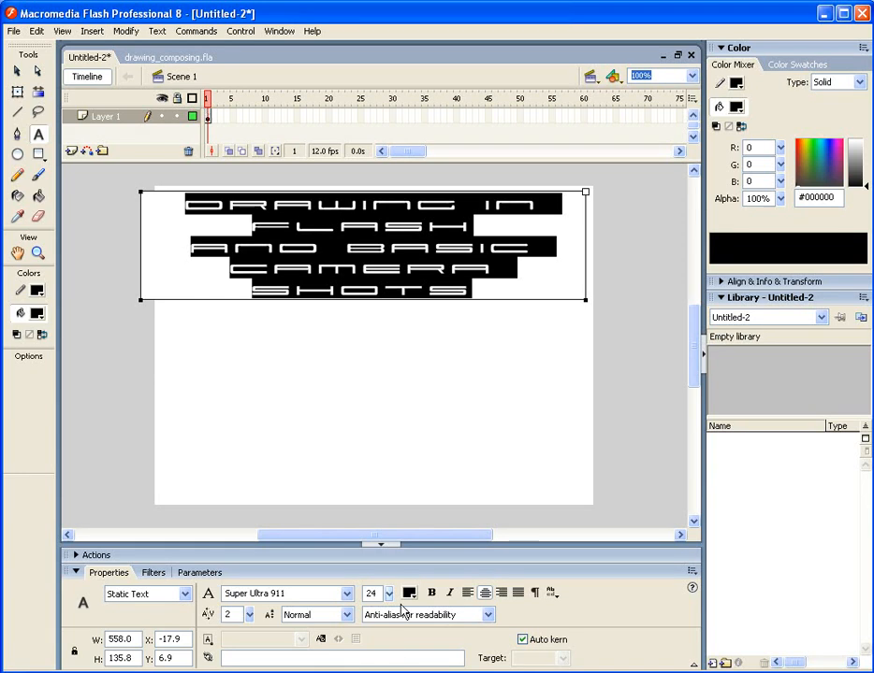
click(434, 595)
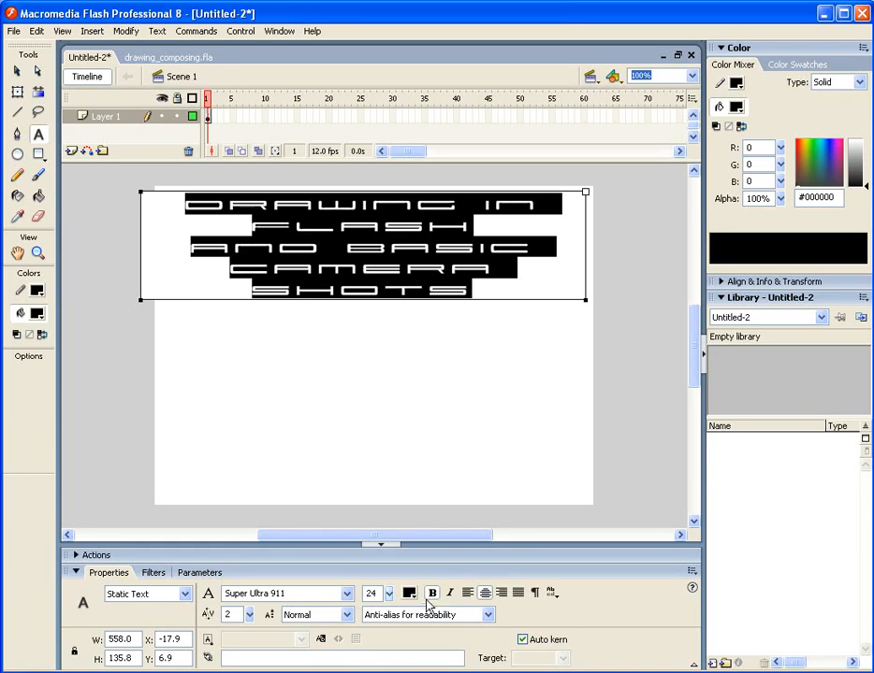
click(358, 421)
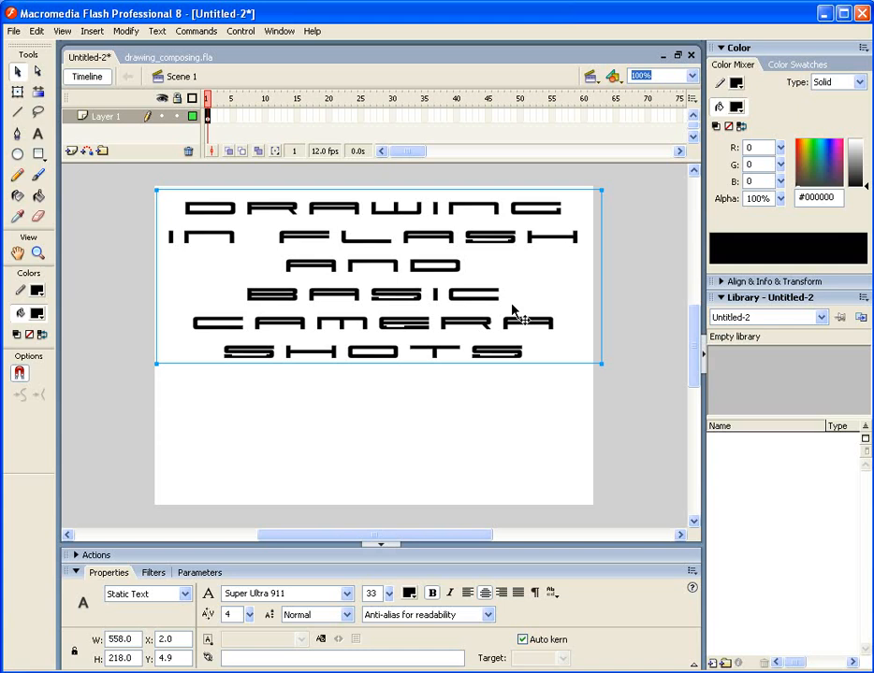
Delete the words "DRAWING IN FLASH AND" from the title, keeping only "BASIC CAMERA SHOTS"
double_click(470, 262)
drag(470, 262, 222, 221)
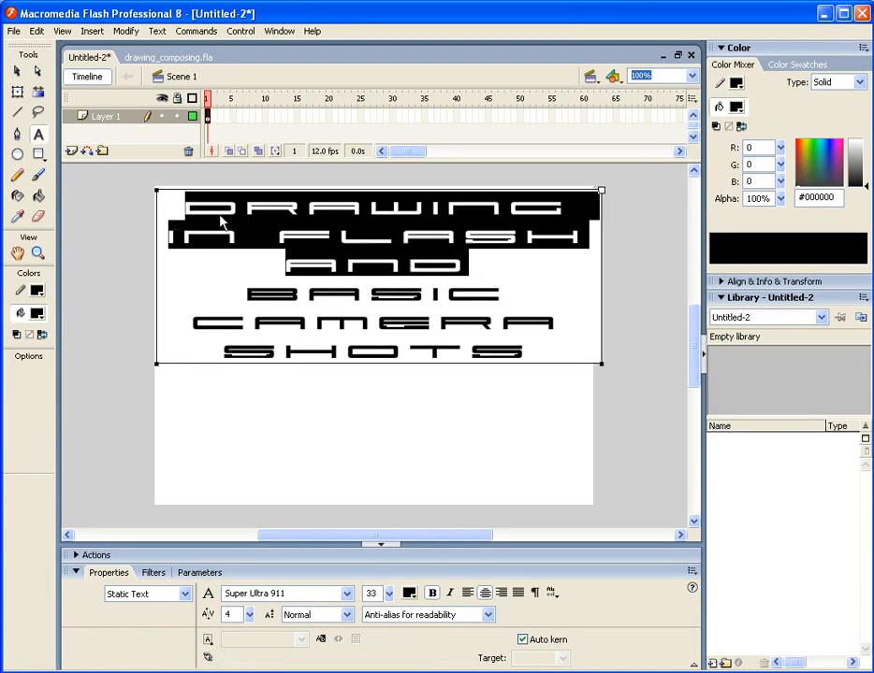
drag(285, 265, 506, 296)
click(462, 259)
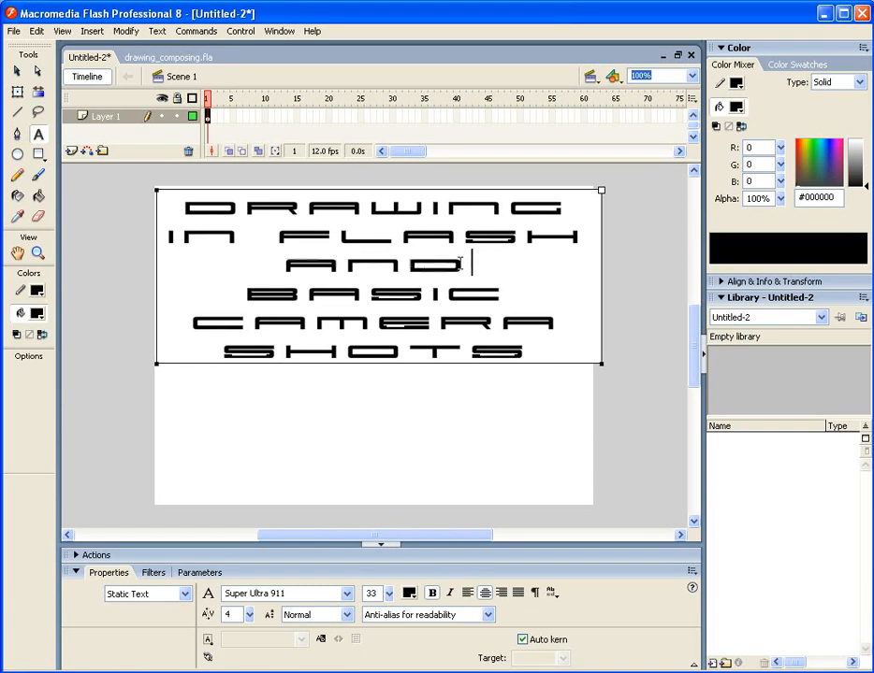
mouse_move(462, 263)
mouse_down()
mouse_move(306, 207)
mouse_move(174, 206)
mouse_up()
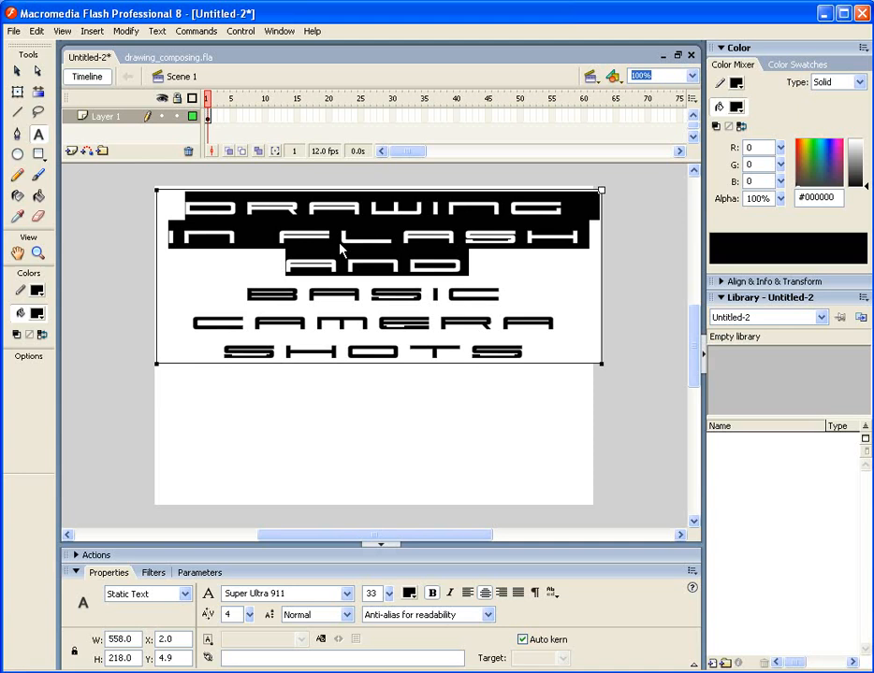
key(Delete)
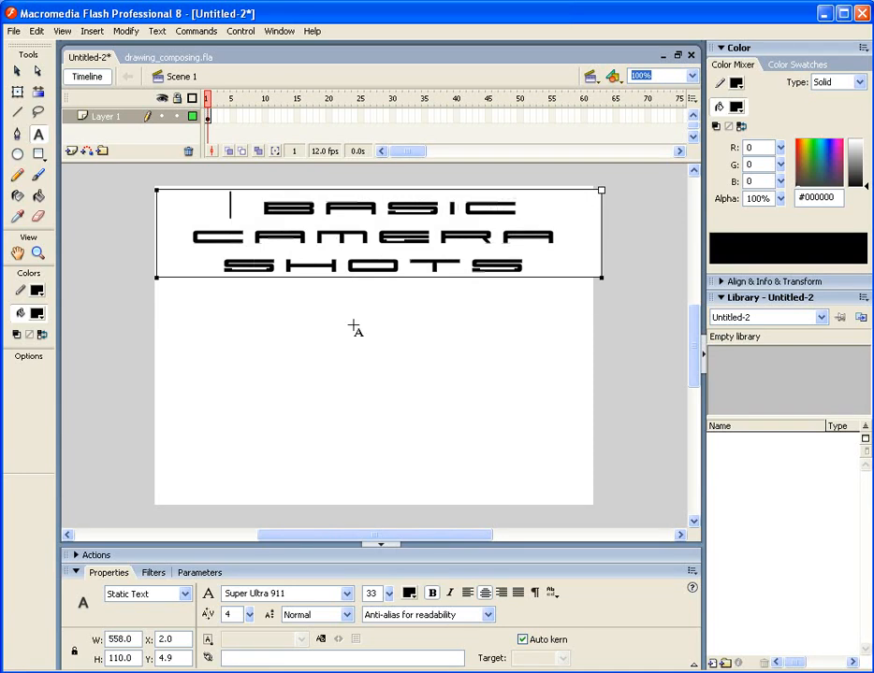
key(Escape)
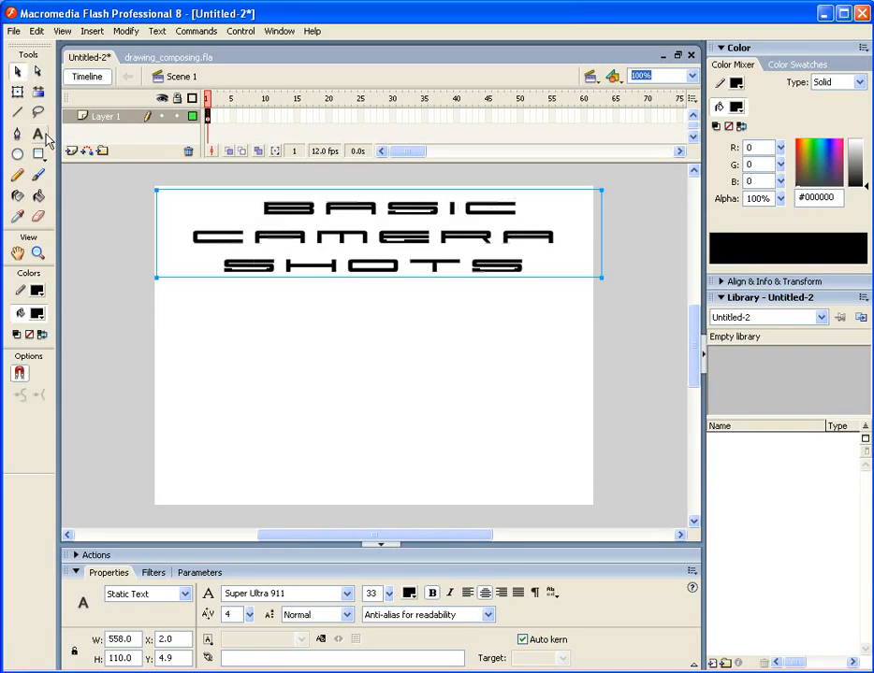
Create a second text box about 355 px wide in the lower half of the stage, with font Usuzi at size 31
click(234, 413)
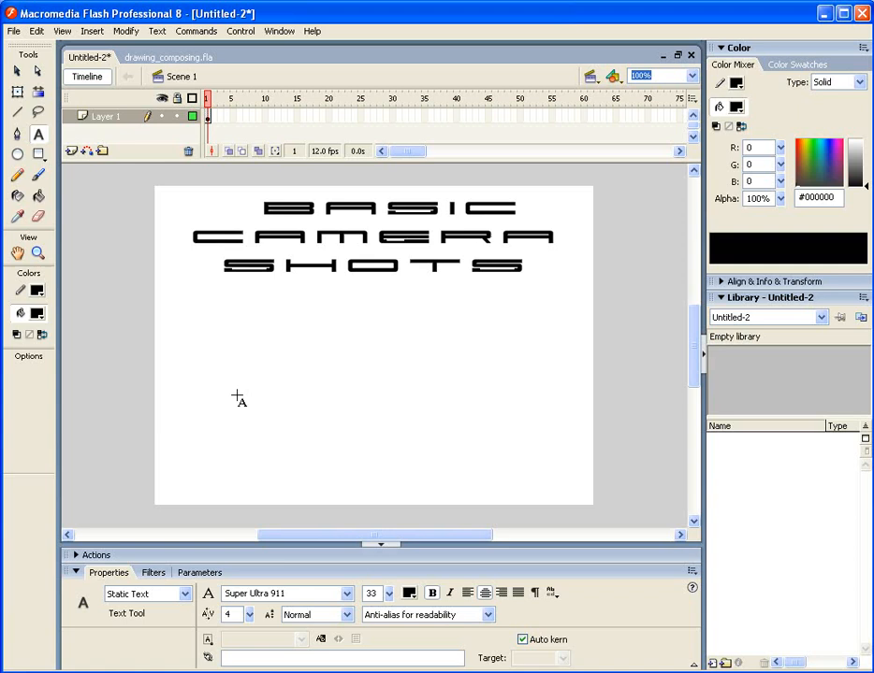
drag(236, 385, 519, 467)
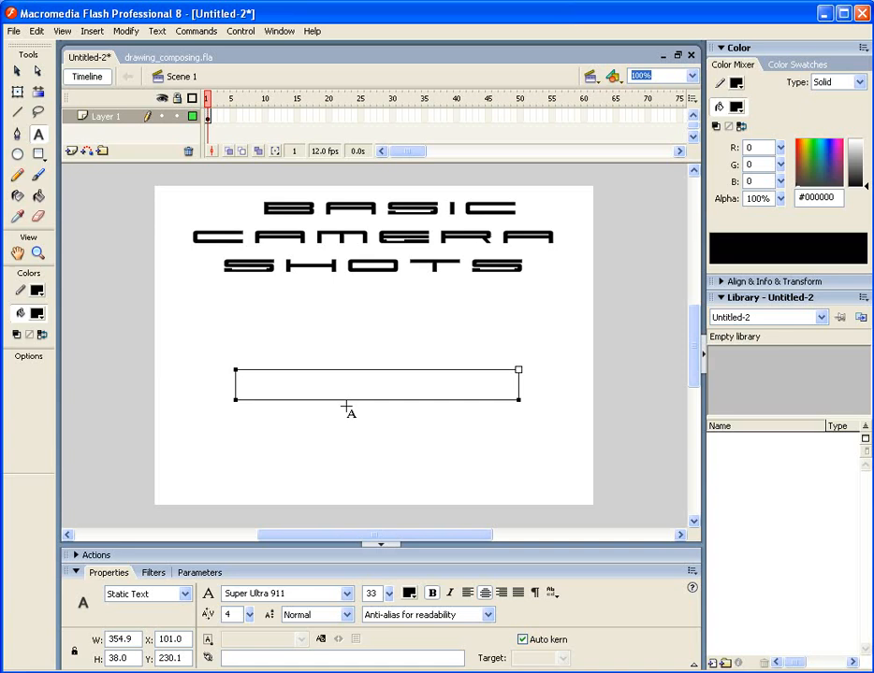
click(347, 593)
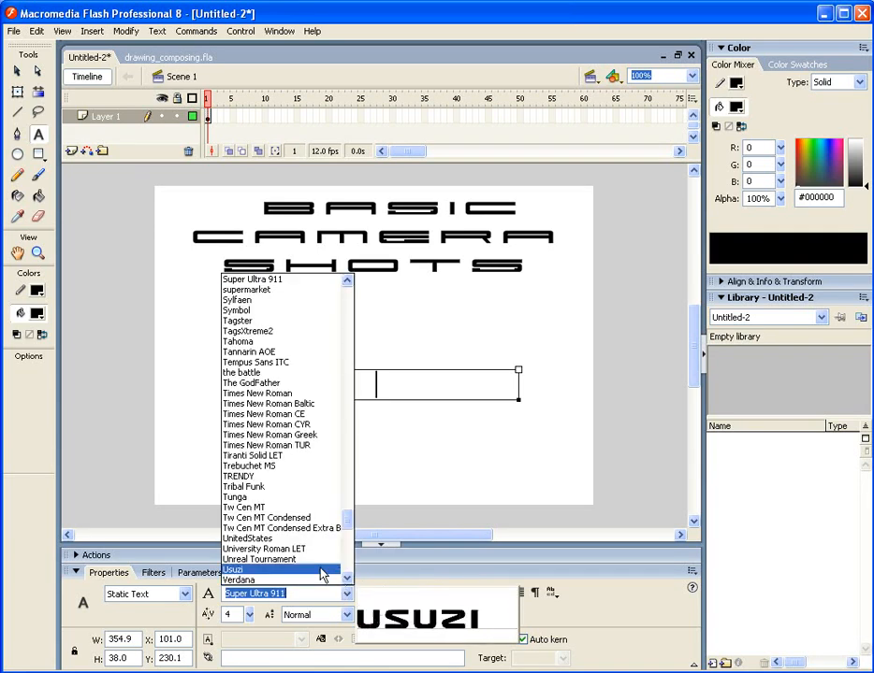
click(322, 570)
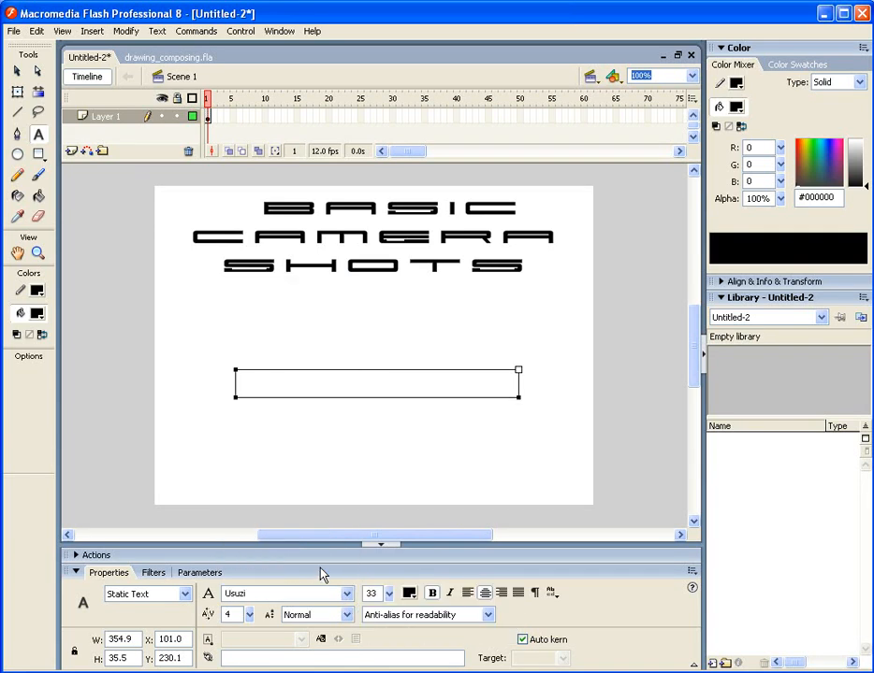
click(389, 593)
drag(389, 593, 388, 600)
Enter the subtitle "THINIKING LIKE ANIMATOR" in the new text box and finish editing it
text(THIN)
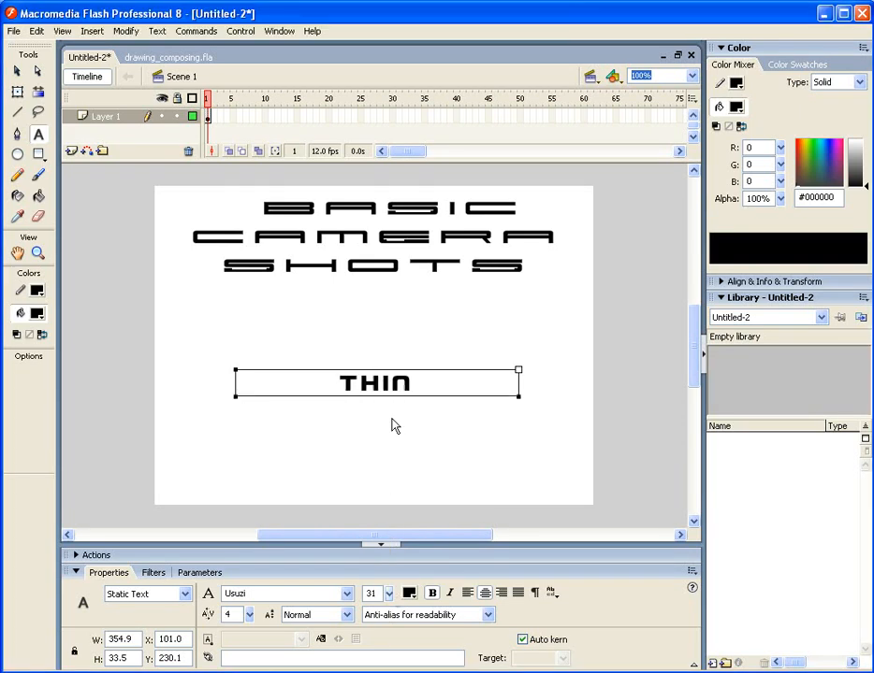
text(IKING)
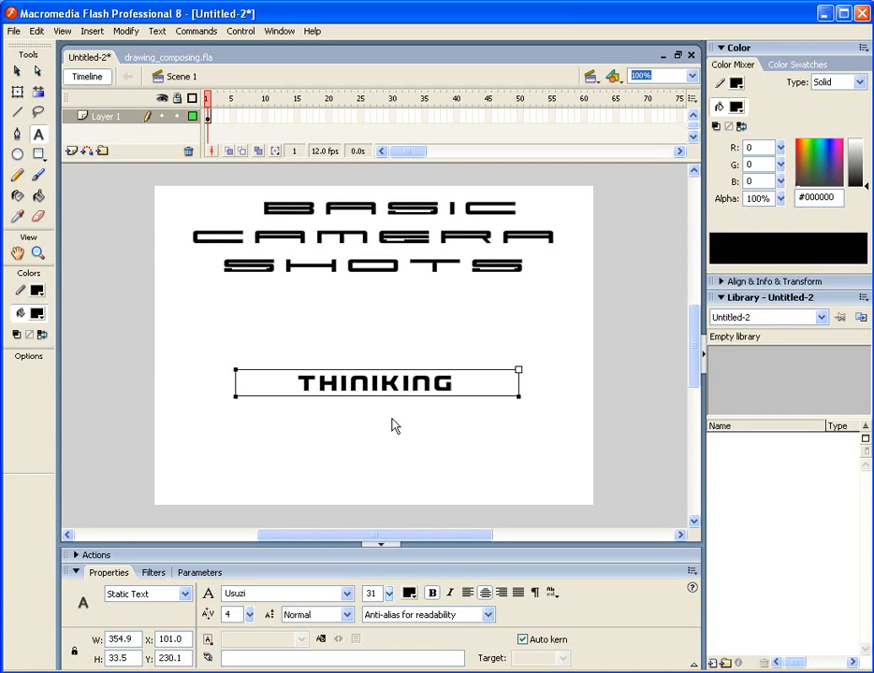
text( LIKE AND A)
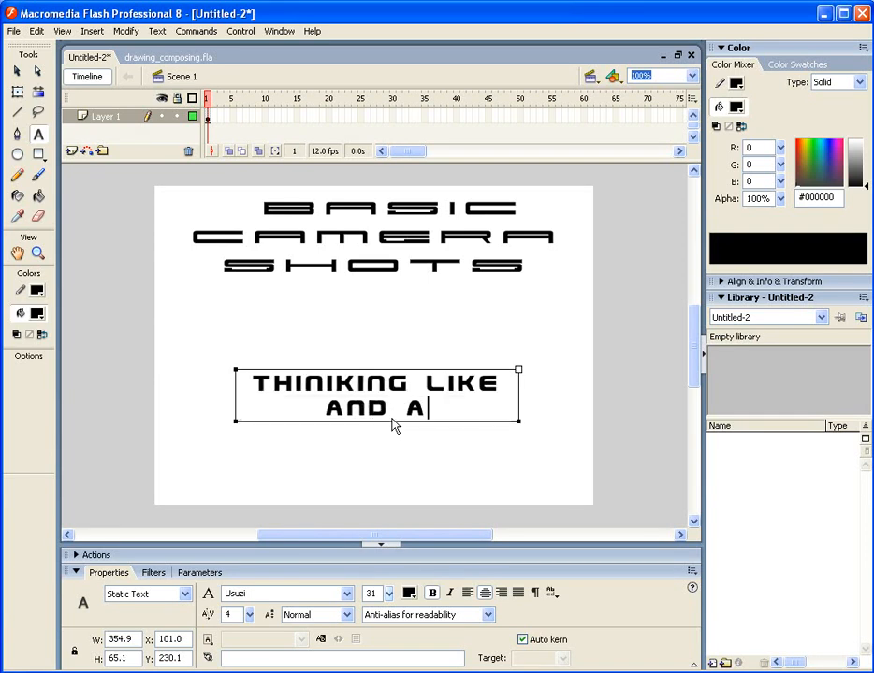
key(BackSpace)
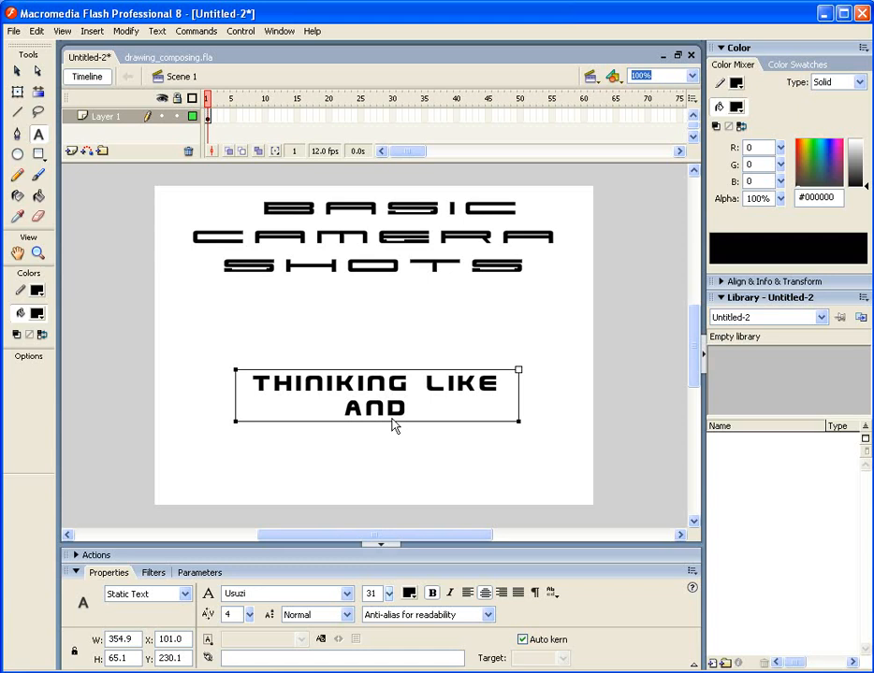
key(BackSpace)
text(IMATOR)
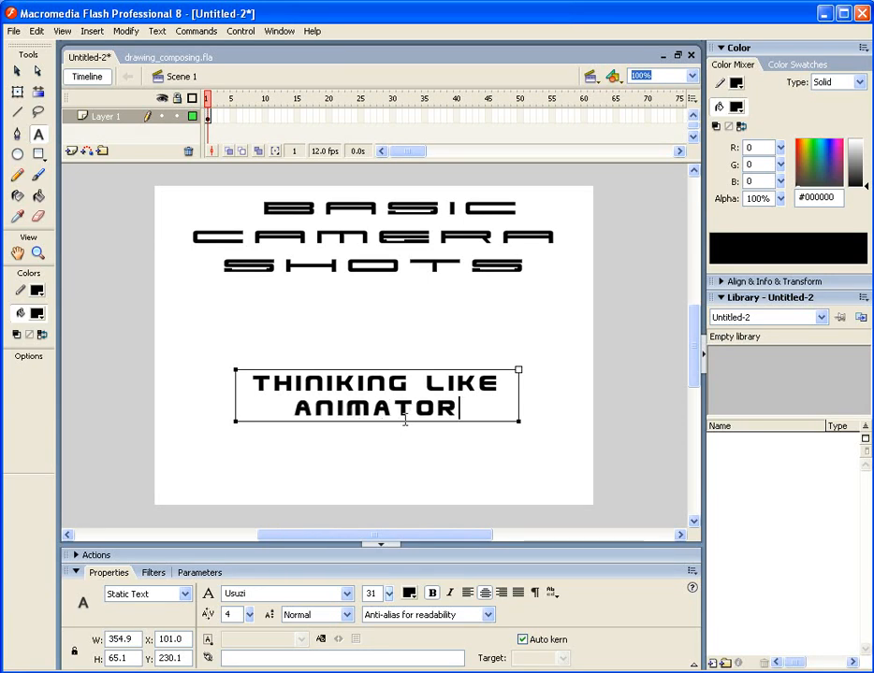
click(17, 71)
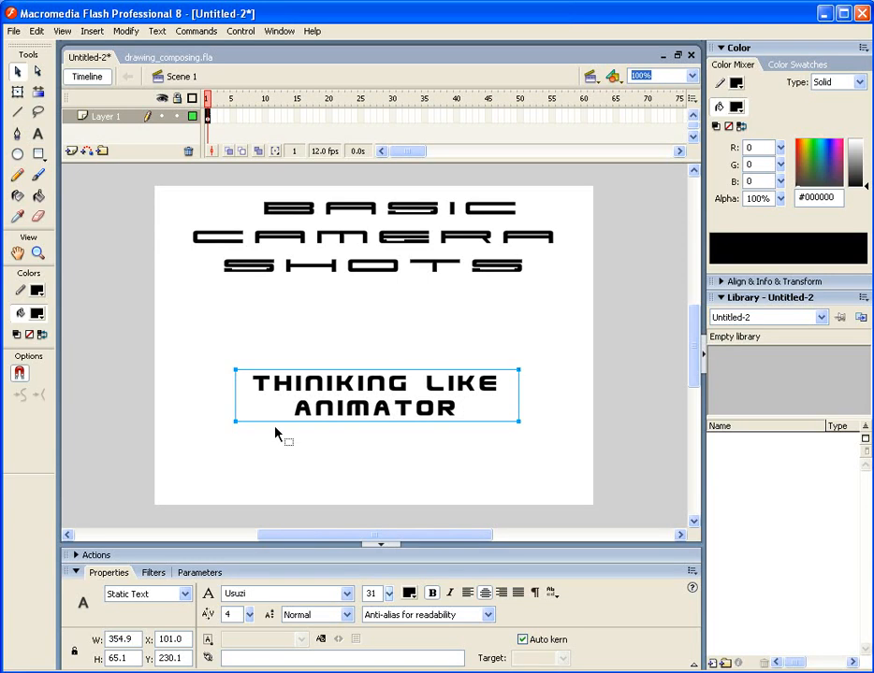
Add a Drop Shadow filter to the subtitle text and set its horizontal and vertical blur to 4
click(328, 465)
click(361, 414)
click(153, 574)
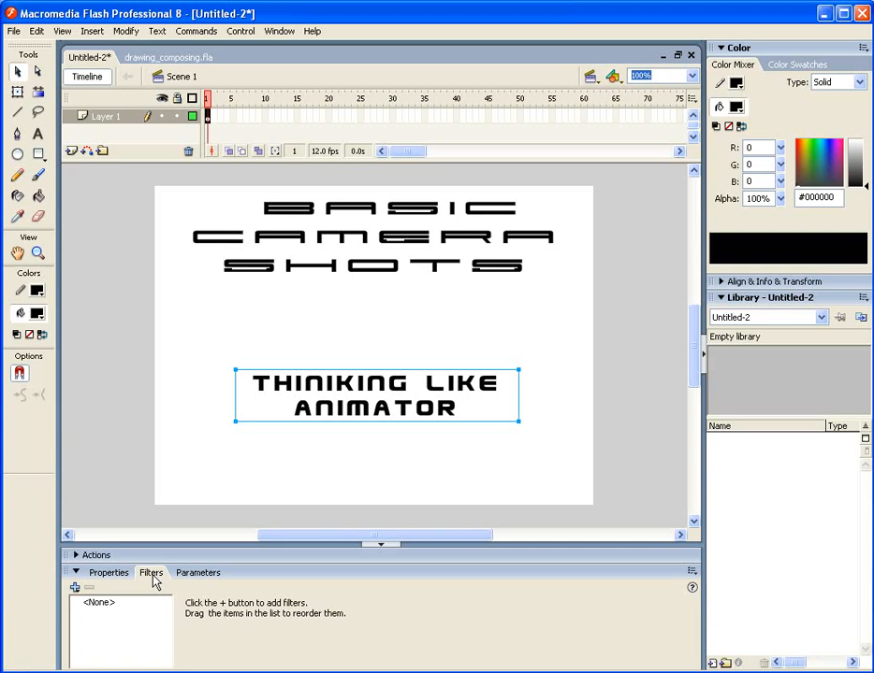
click(75, 588)
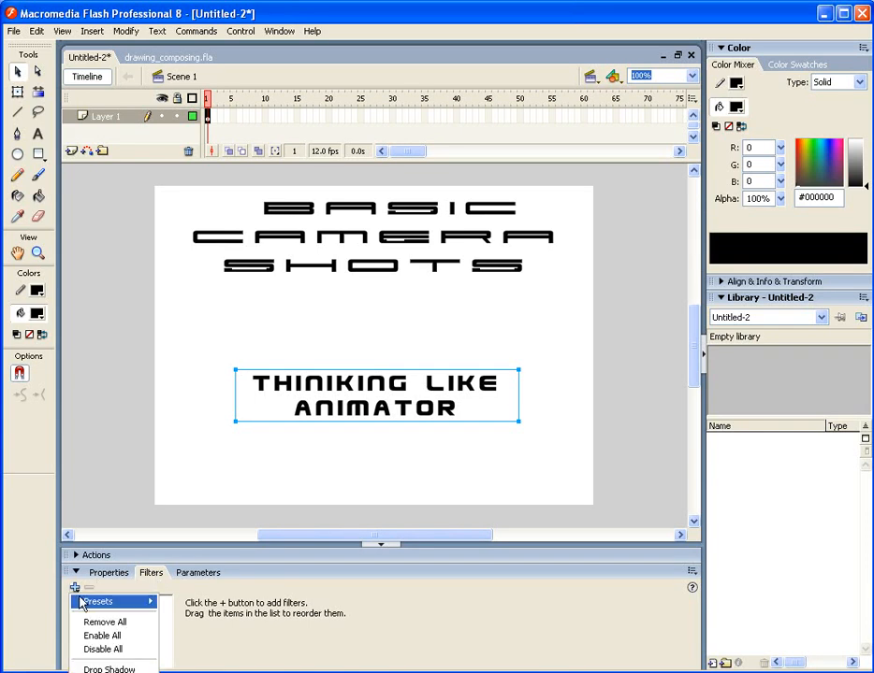
mouse_move(81, 601)
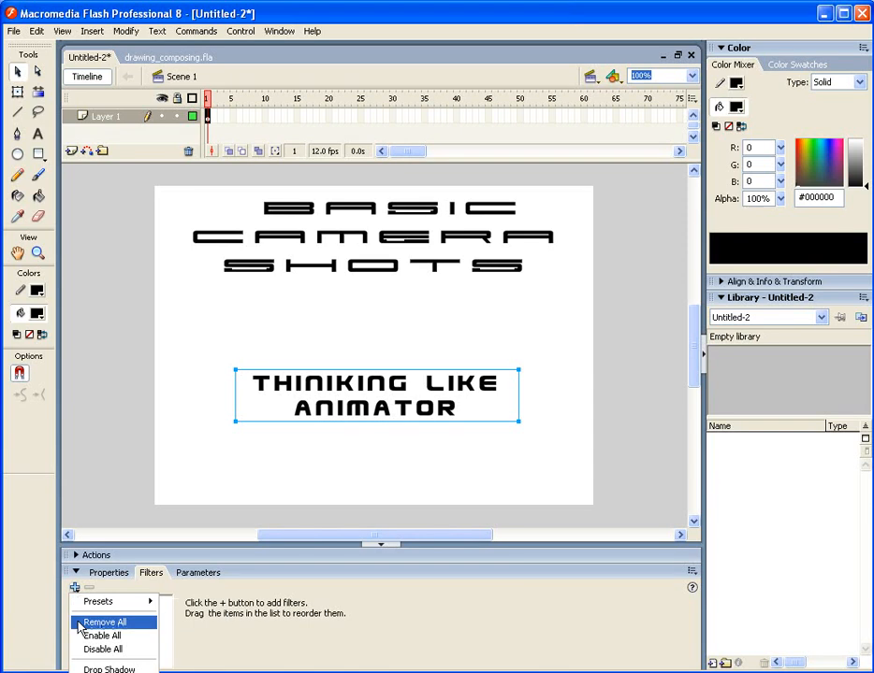
click(82, 670)
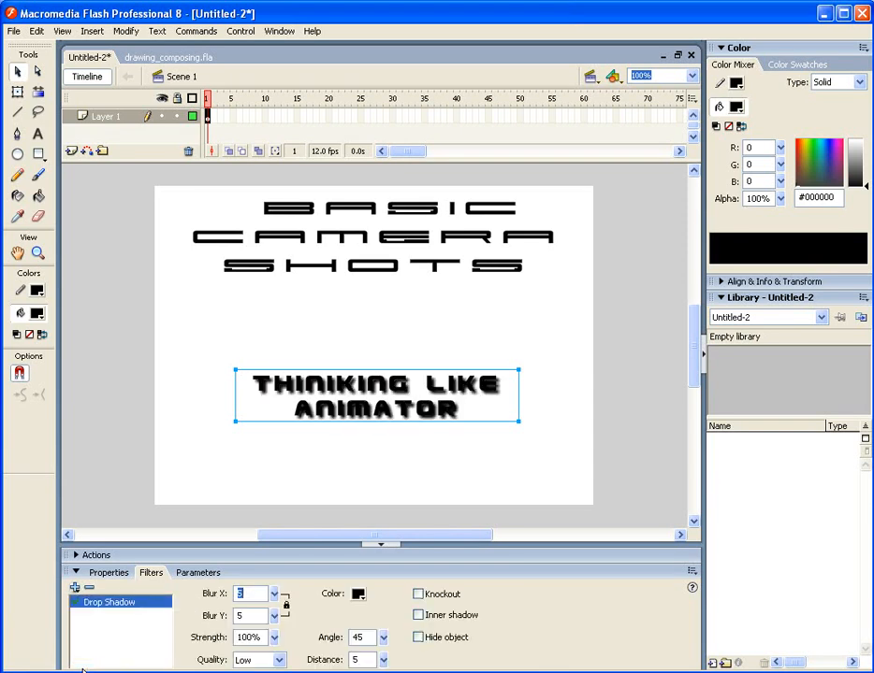
click(274, 597)
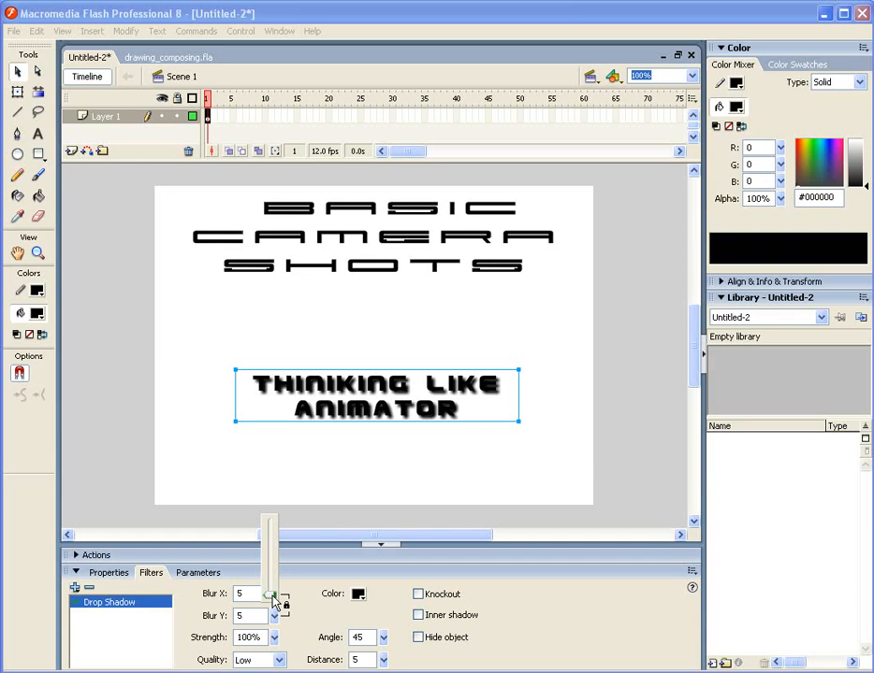
drag(271, 599, 271, 599)
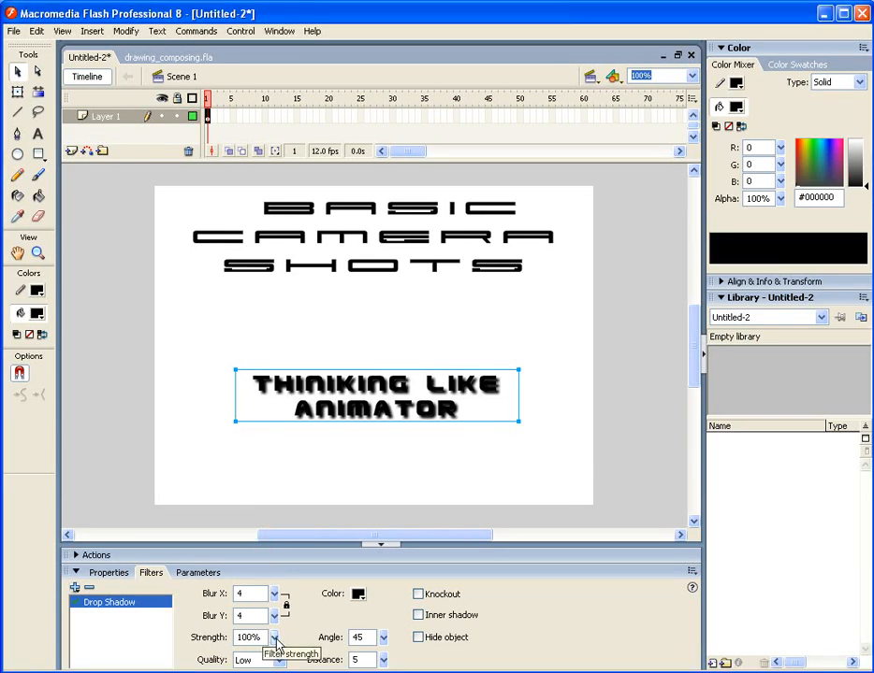
Set the strength of the subtitle's drop shadow to 70%
click(275, 639)
click(275, 644)
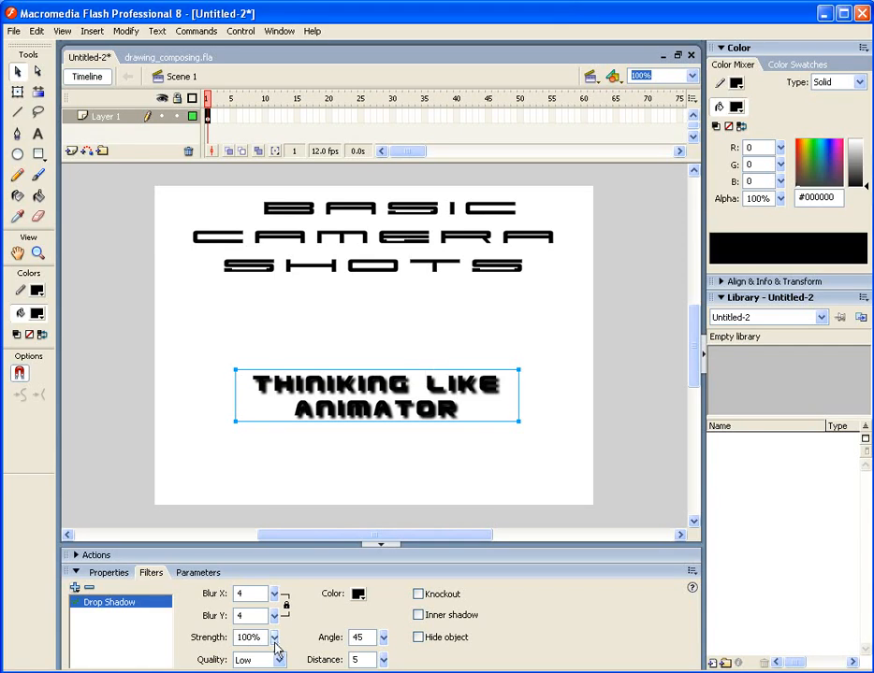
click(276, 642)
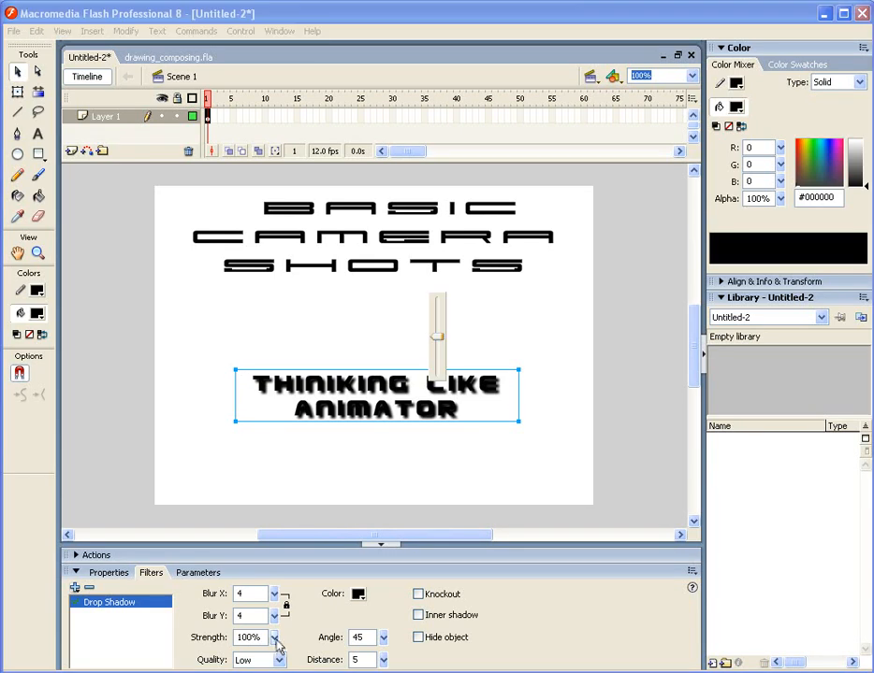
click(275, 643)
click(274, 644)
drag(440, 342, 442, 355)
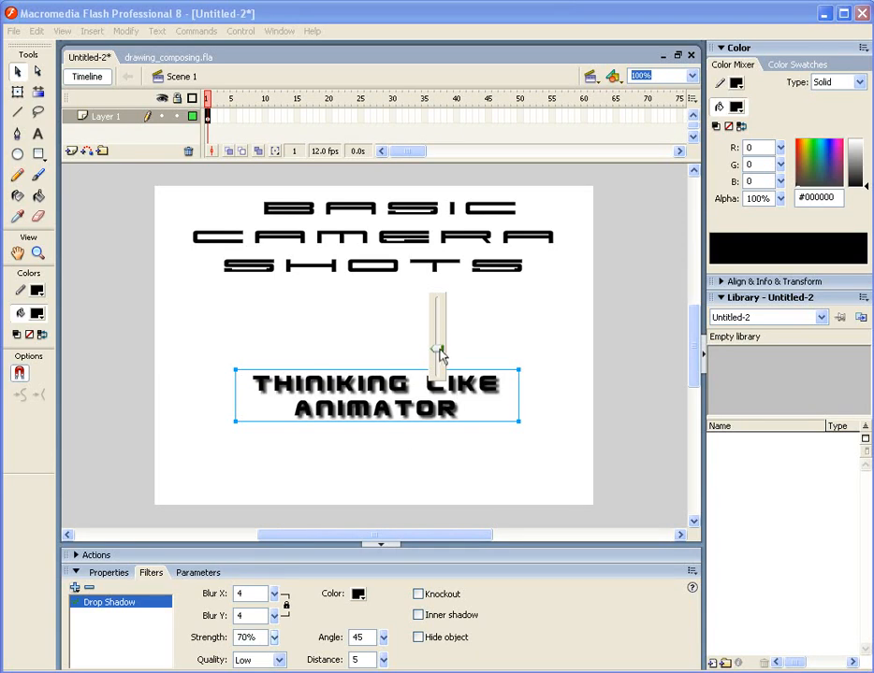
click(329, 622)
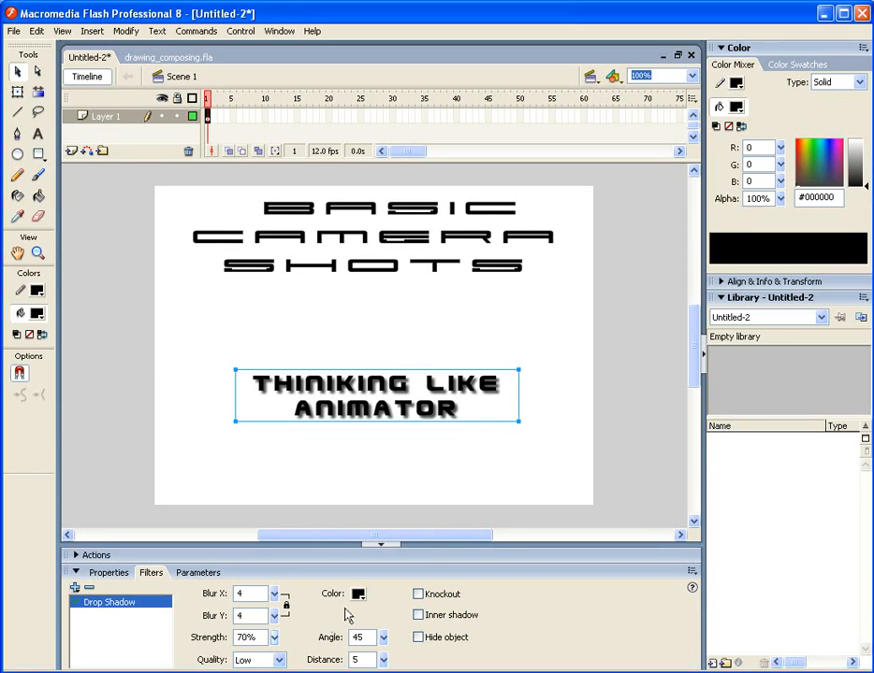
Try the drop shadow's Knockout and Inner shadow options on the subtitle, switching each one back off
click(419, 595)
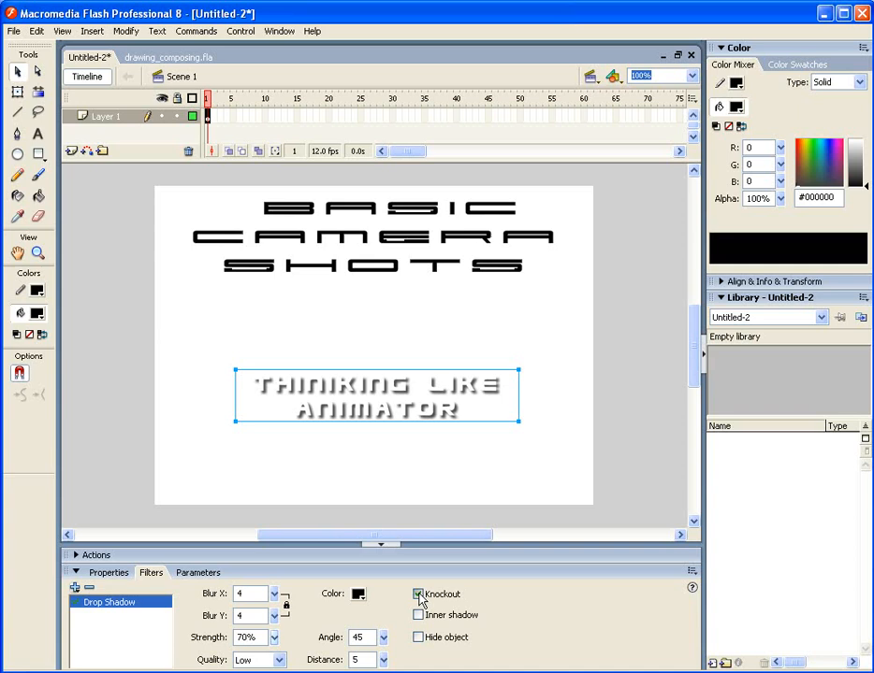
click(419, 595)
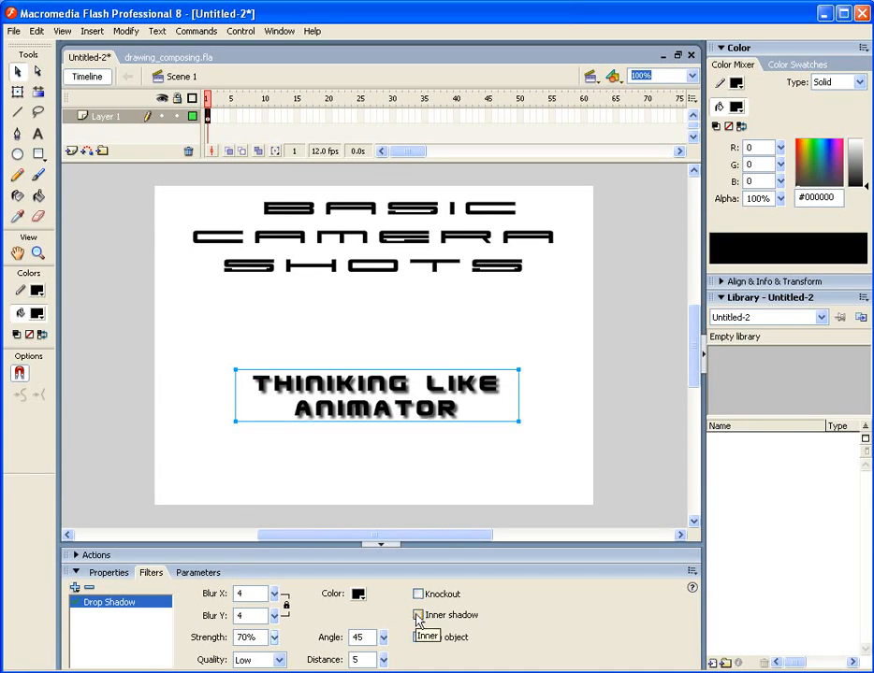
click(417, 617)
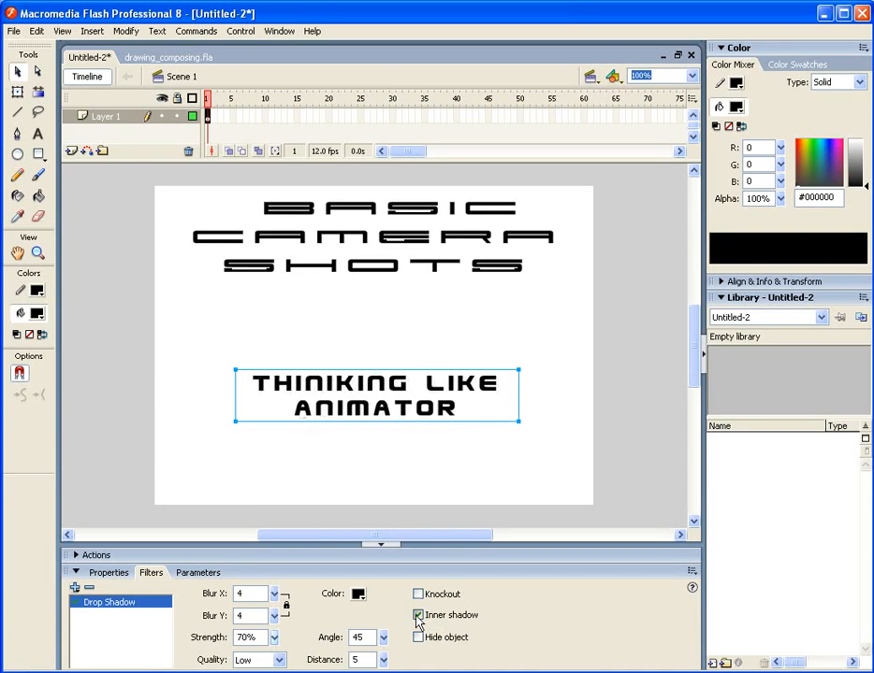
click(418, 616)
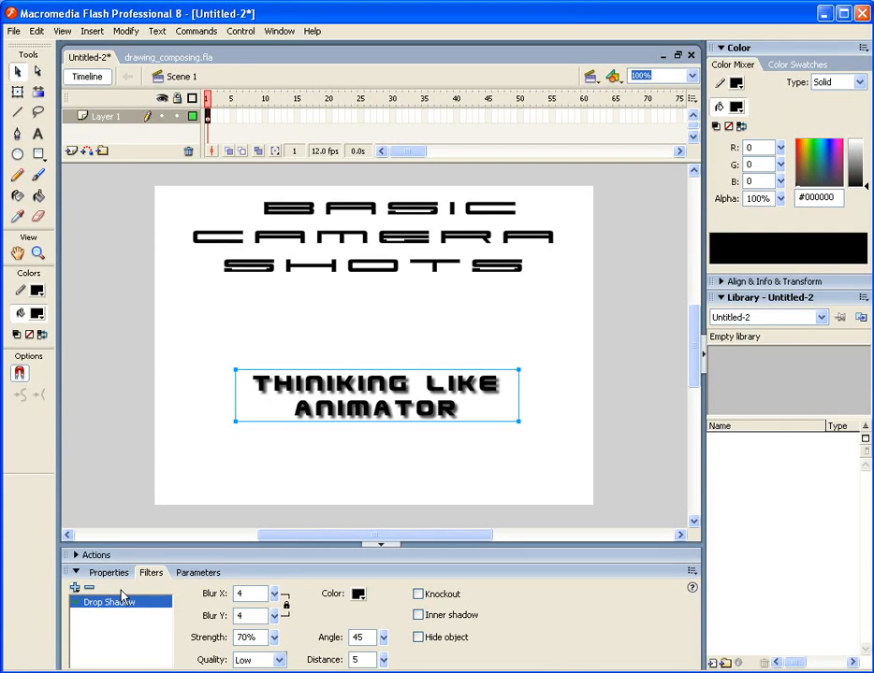
Add a Gradient Glow filter to the subtitle and set the black end marker of its gradient to blue
click(75, 587)
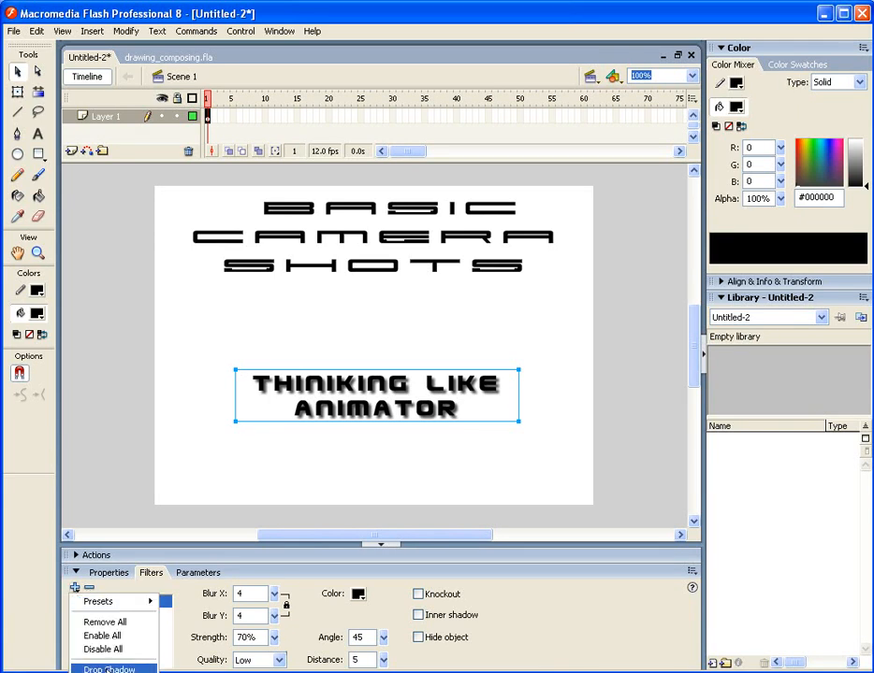
click(112, 672)
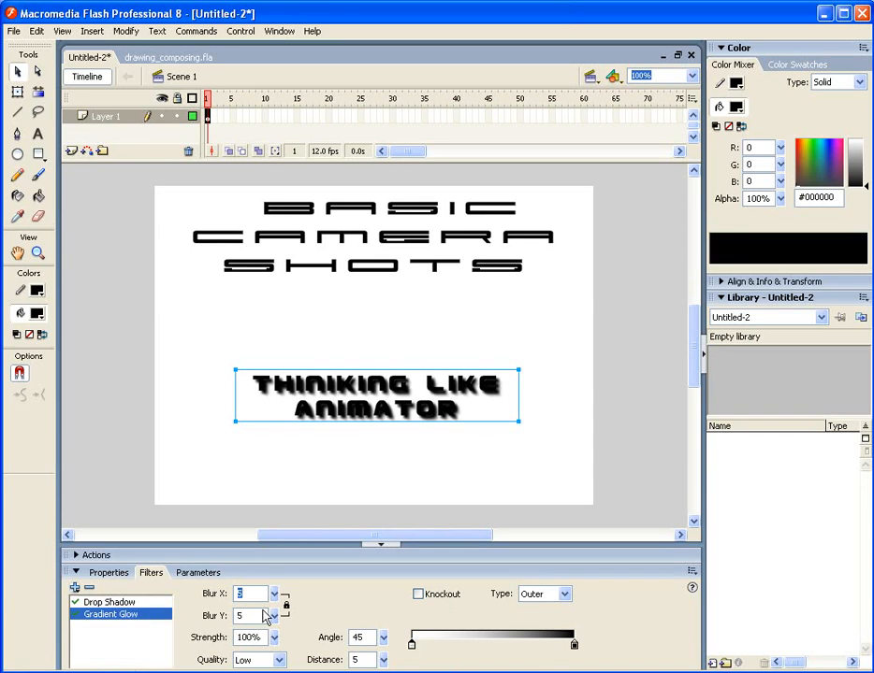
click(574, 646)
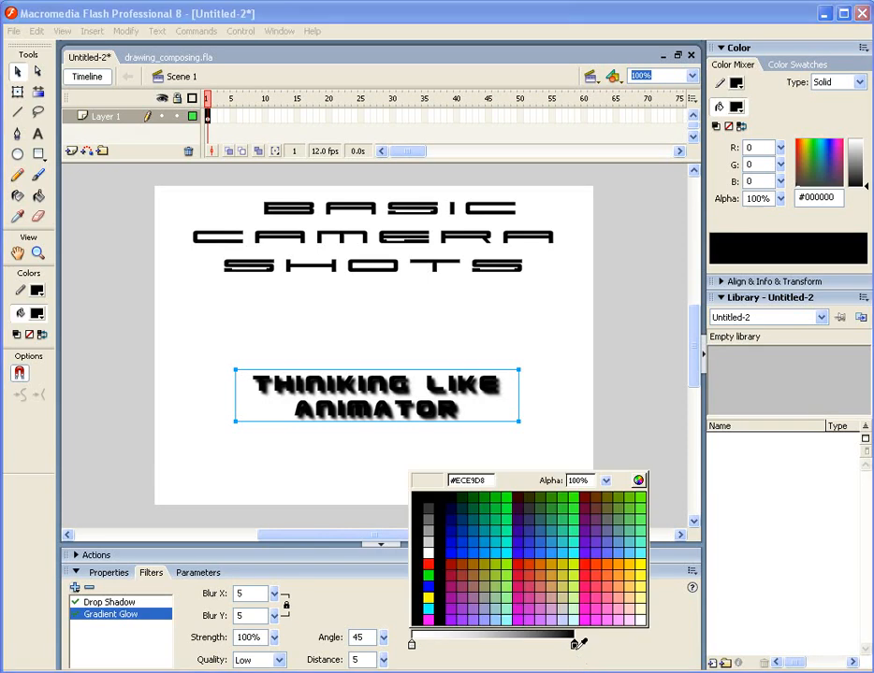
click(430, 590)
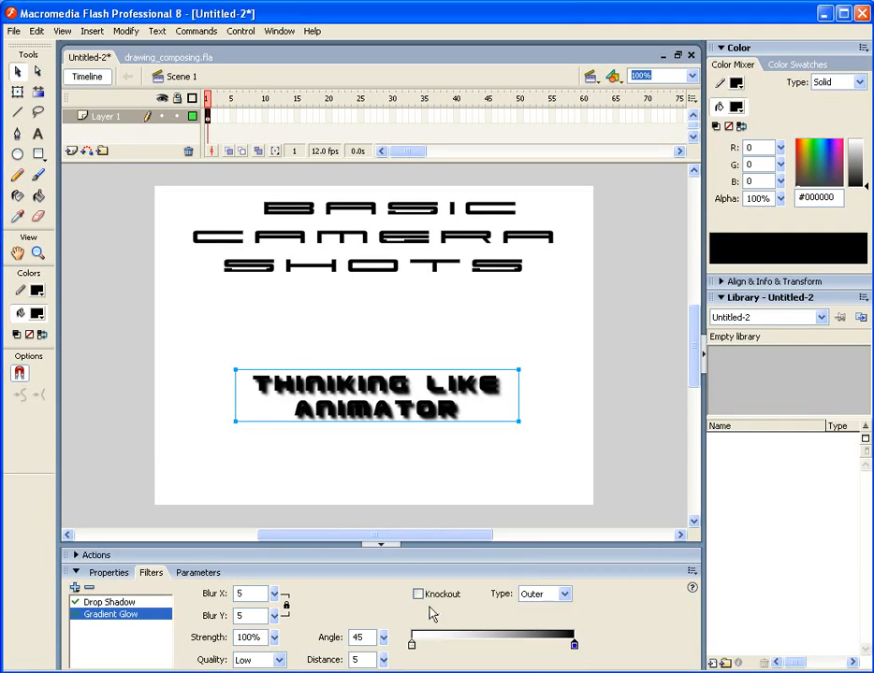
Remove the extra black markers from the subtitle's gradient glow so that its gradient runs from white to blue
click(564, 649)
drag(564, 650, 538, 652)
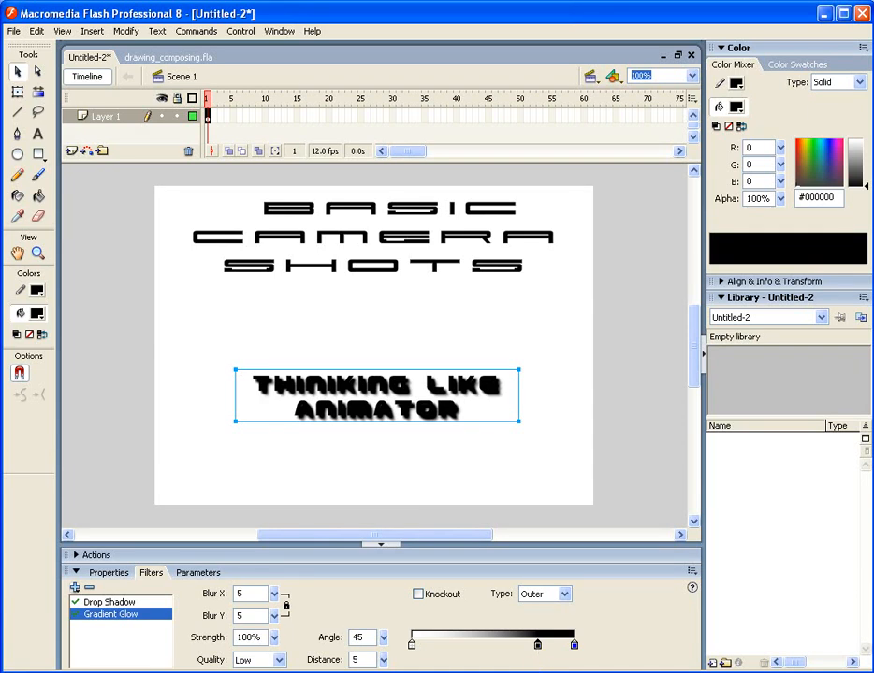
click(538, 644)
click(538, 643)
click(537, 645)
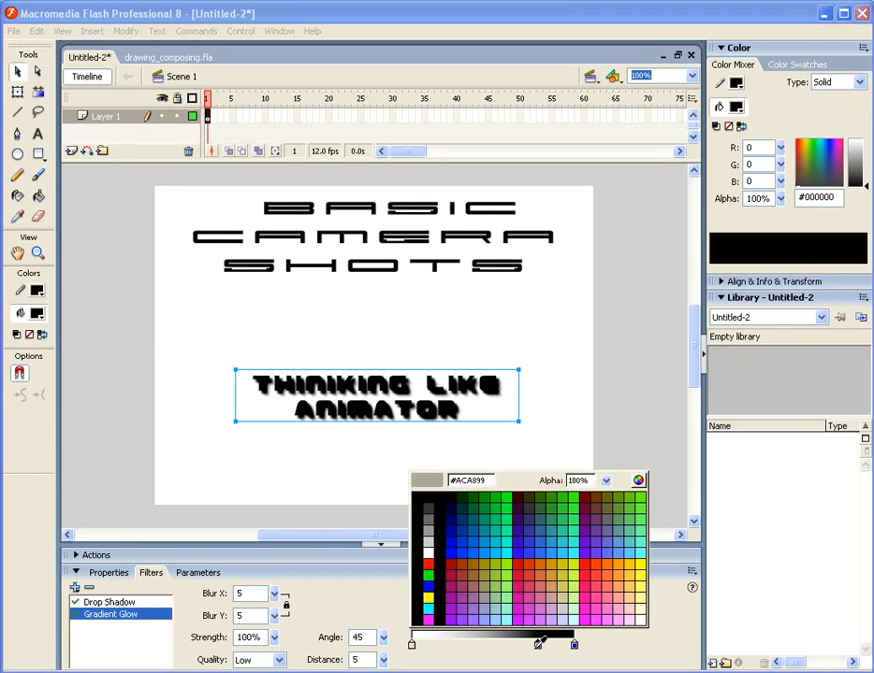
click(536, 647)
drag(538, 646, 527, 672)
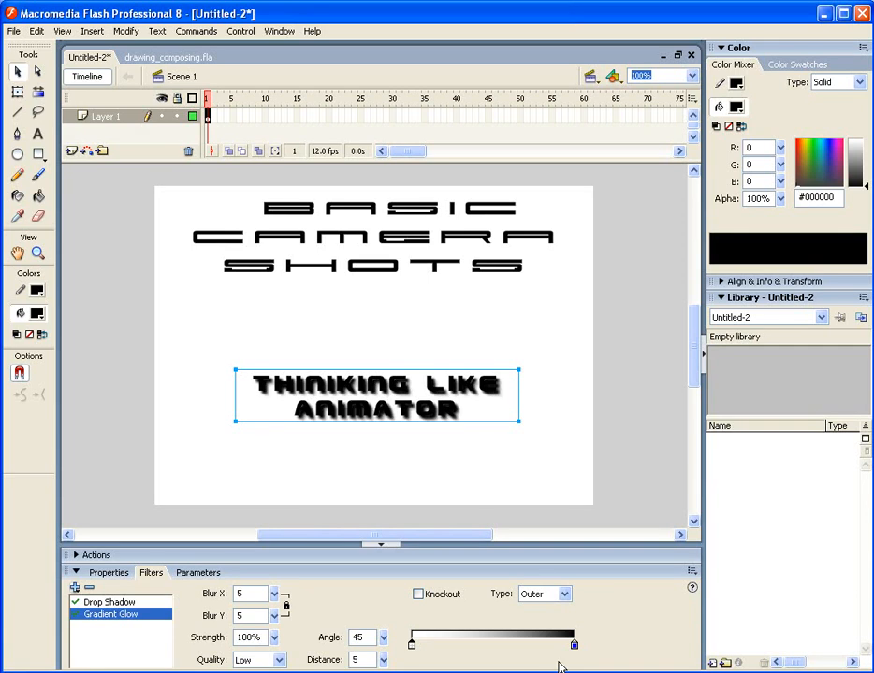
click(553, 645)
drag(555, 652, 556, 672)
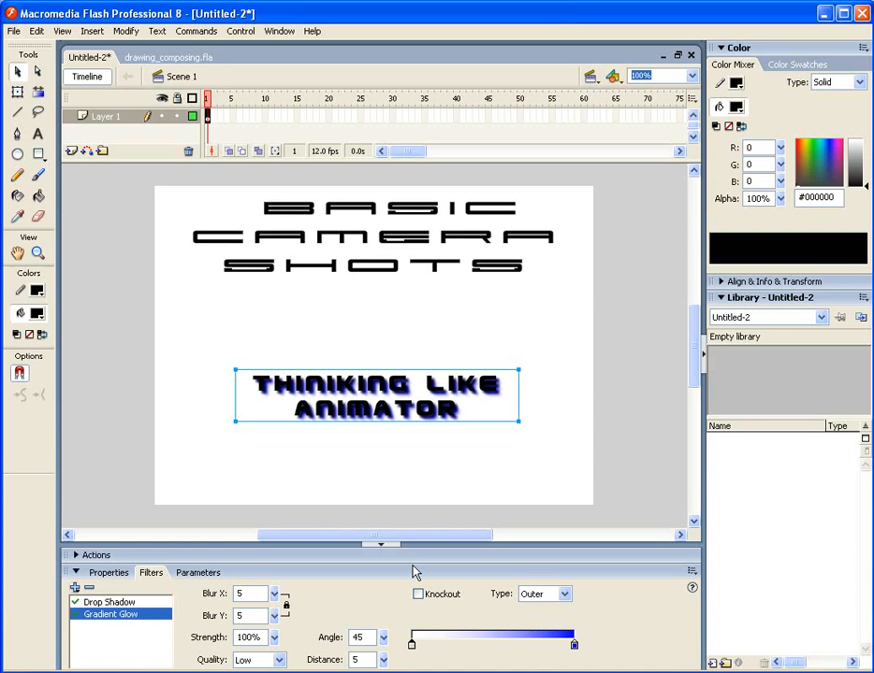
Move the subtitle text slightly down on the stage and deselect it
click(353, 487)
click(381, 408)
drag(383, 425, 383, 433)
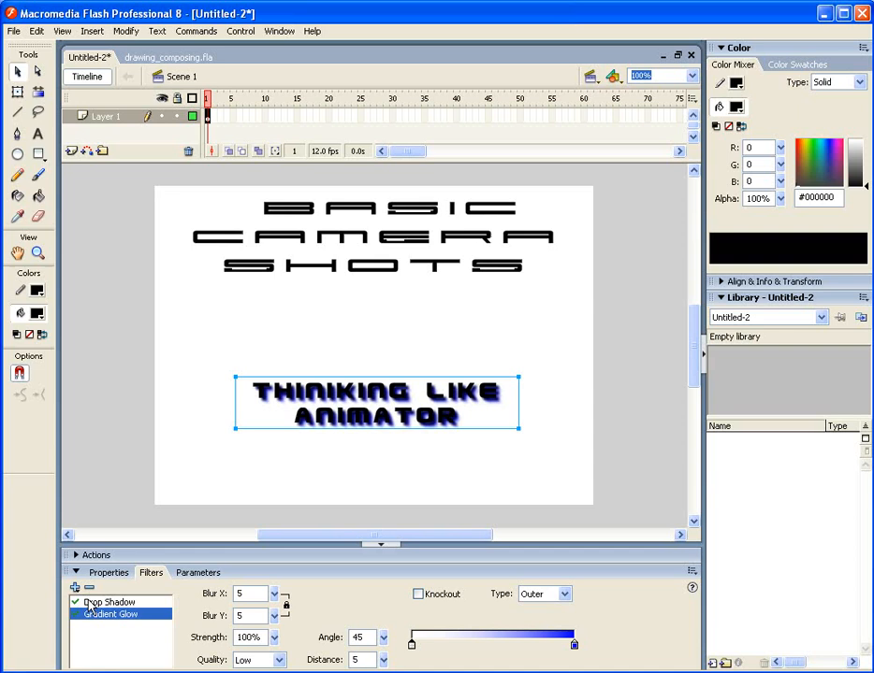
click(74, 589)
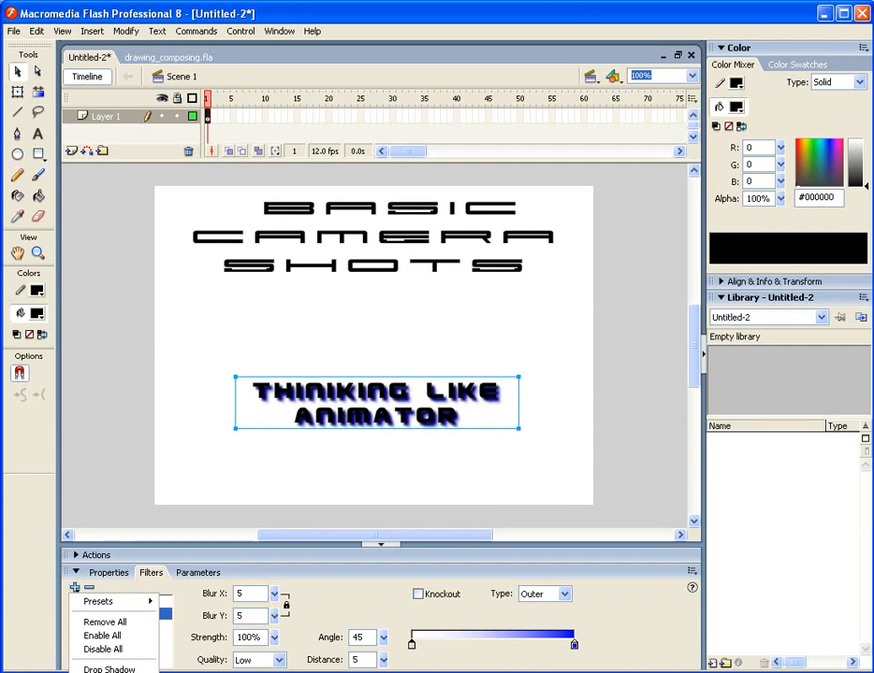
click(168, 464)
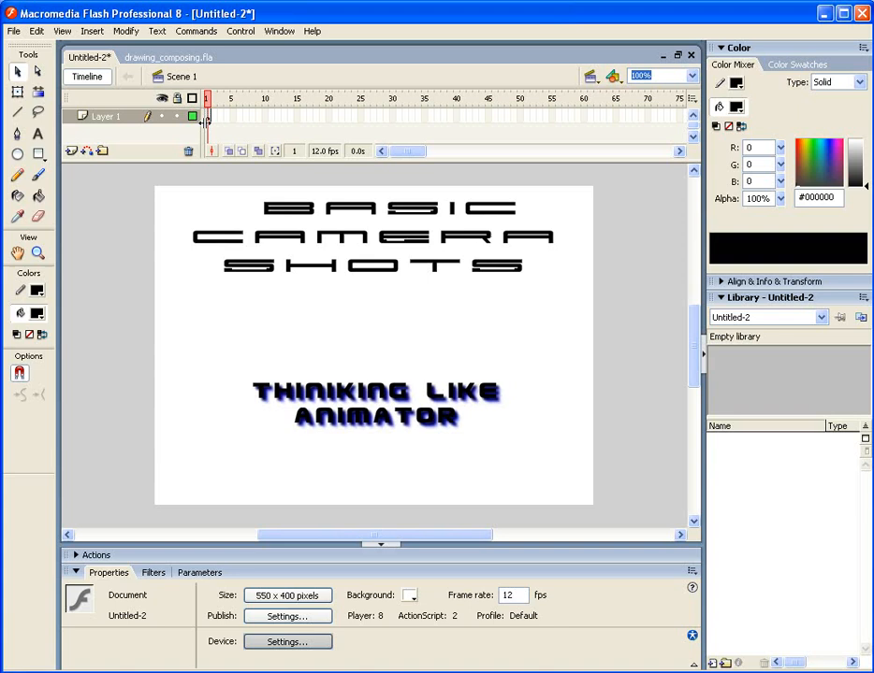
Insert a blank keyframe at frame 2 of Layer 1
click(213, 118)
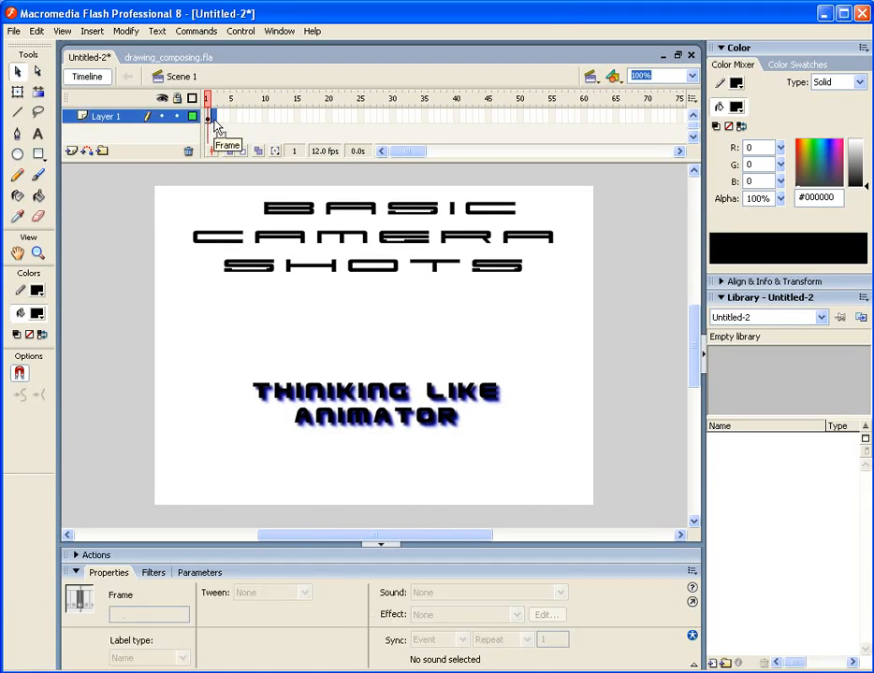
right_click(214, 122)
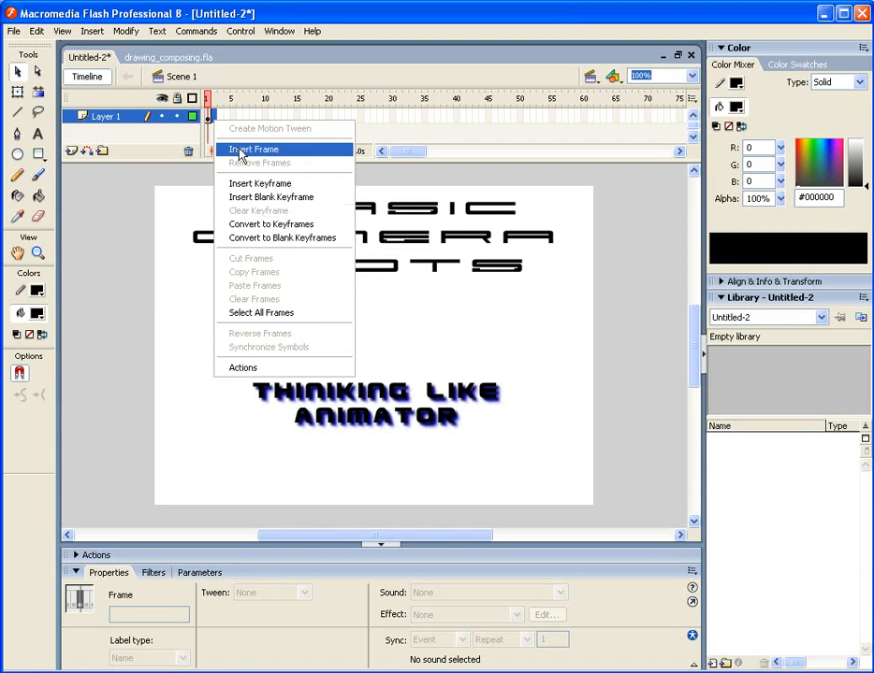
click(244, 198)
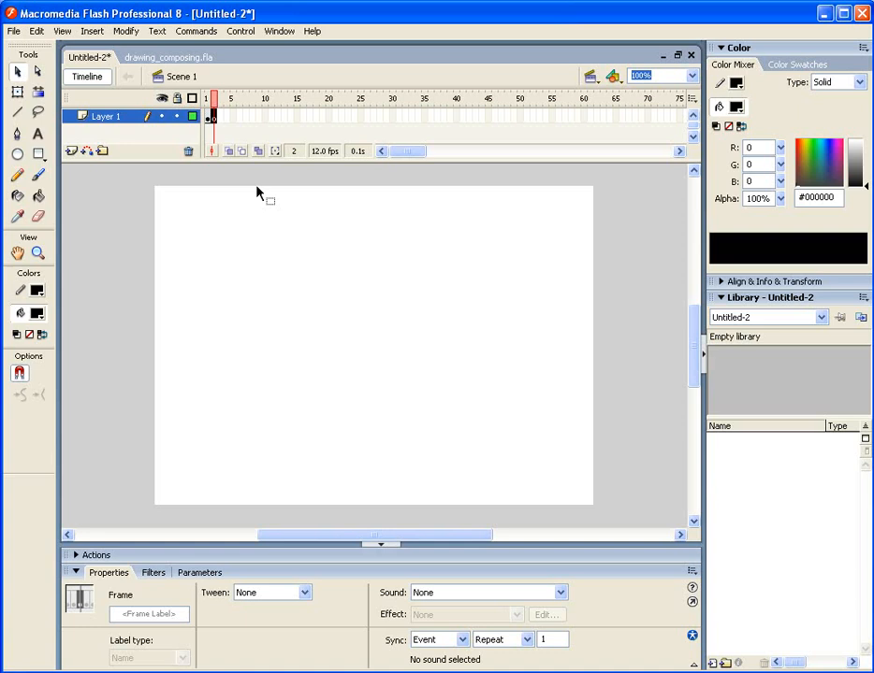
Add the heading "CONTENTS" on frame 2 and place it near the stage's upper edge at about X 118, Y 18
key(t)
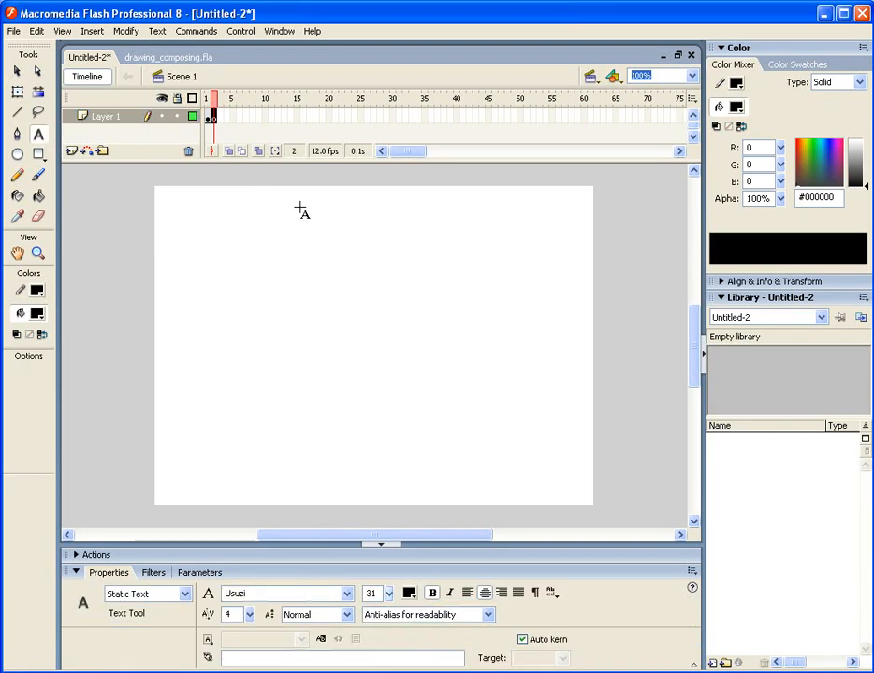
drag(256, 199, 505, 230)
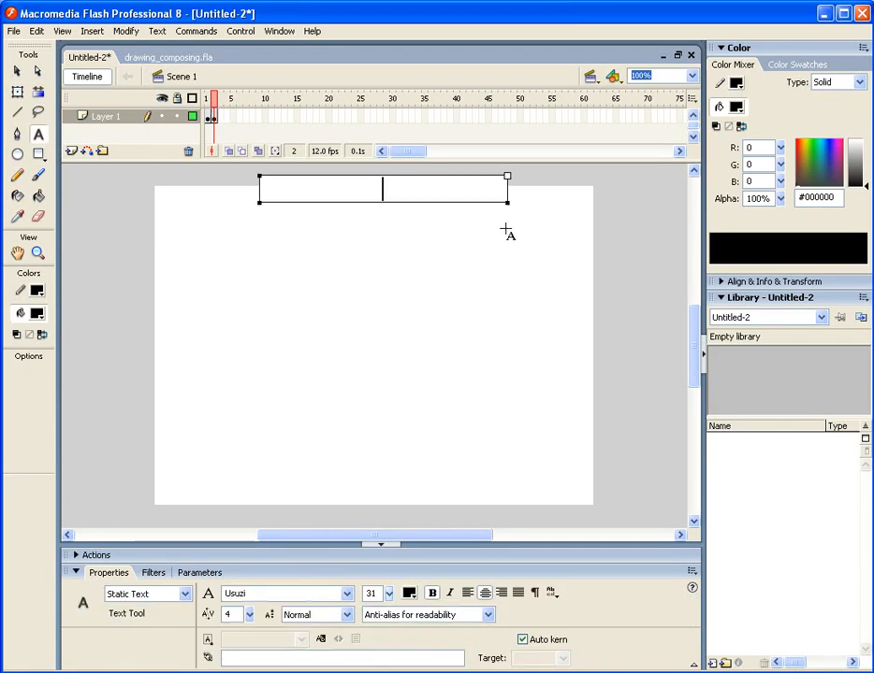
text(CONTENTS)
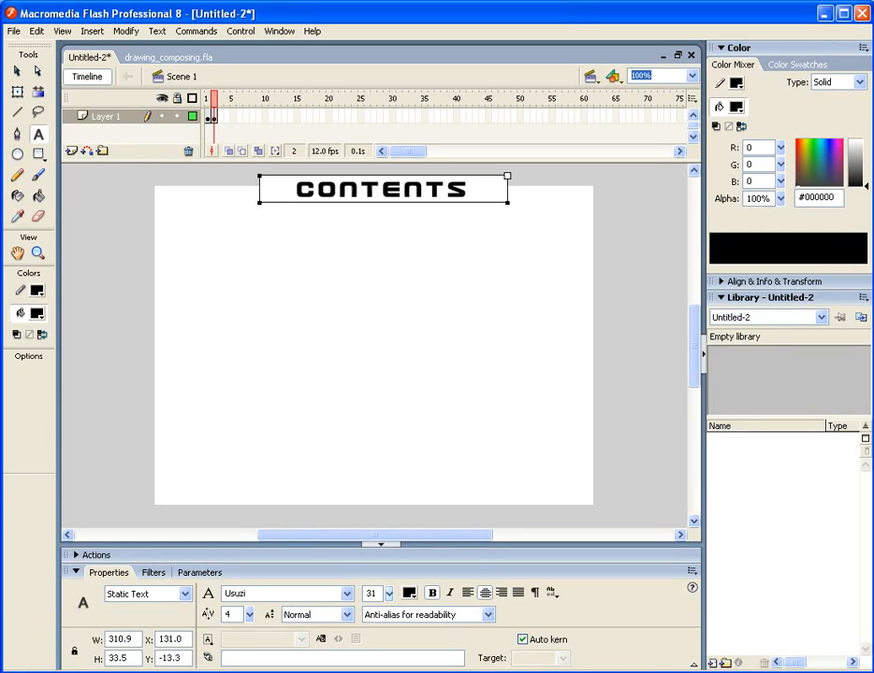
click(17, 70)
drag(378, 188, 366, 216)
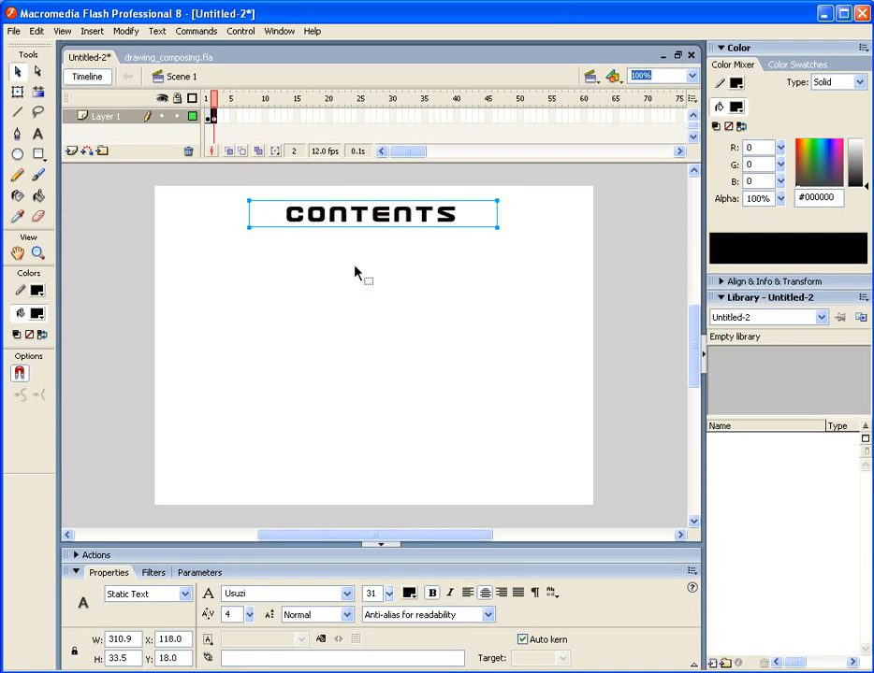
click(219, 283)
click(38, 156)
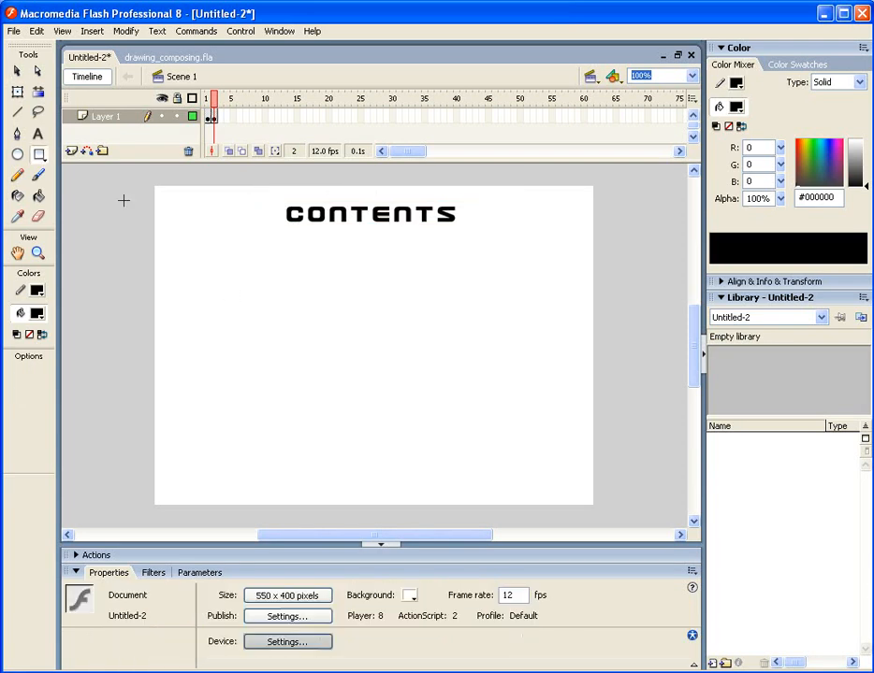
mouse_move(174, 259)
mouse_down()
mouse_move(279, 306)
mouse_move(420, 423)
mouse_move(423, 486)
mouse_up()
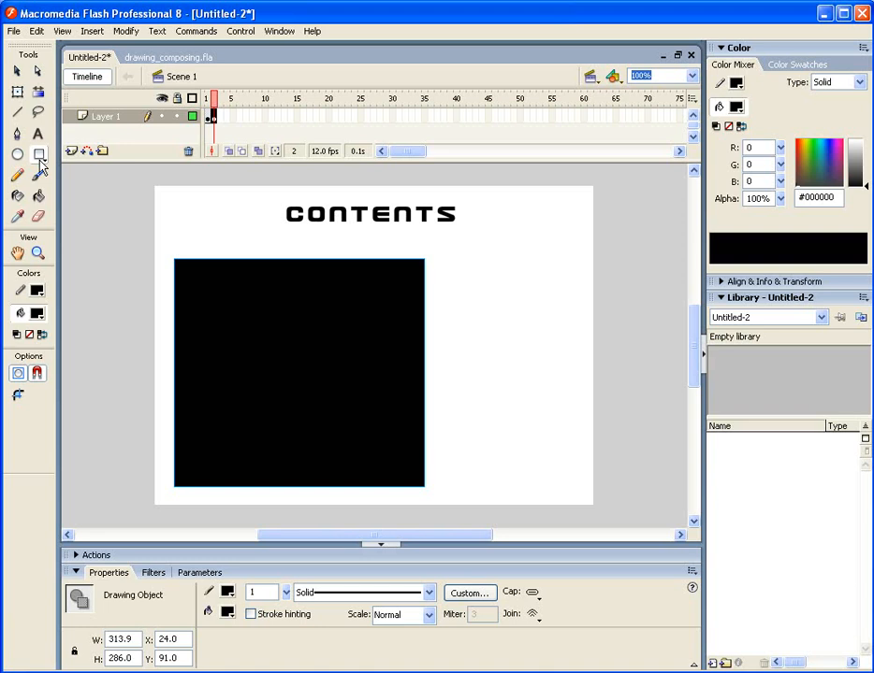
key(Delete)
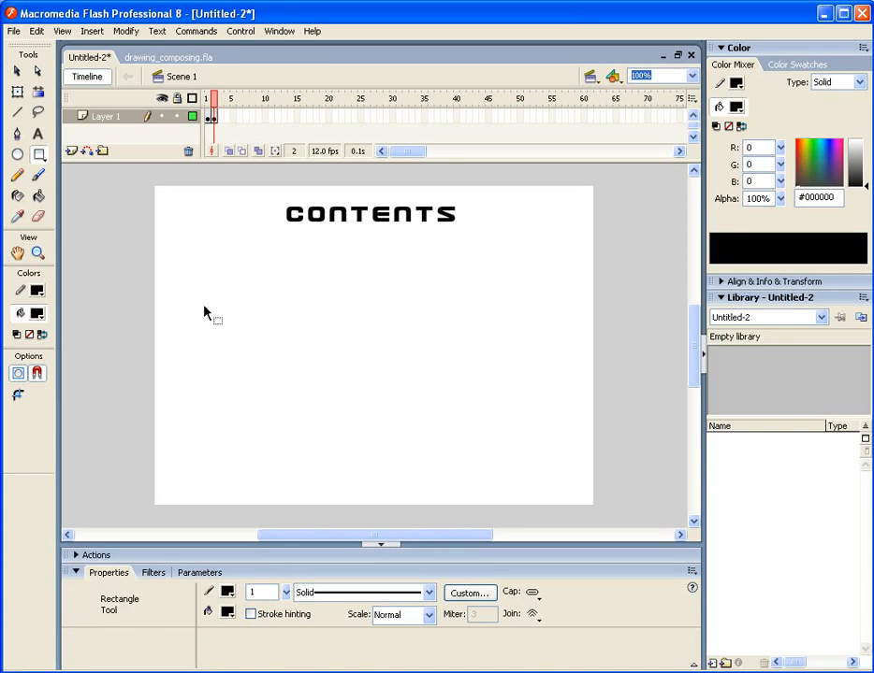
Add text below CONTENTS: extreme long shot (ELS), long shot, close up, extreme close up, bird's eye view angle, high / low angle, oblique (dutch) angle, lead space
click(38, 136)
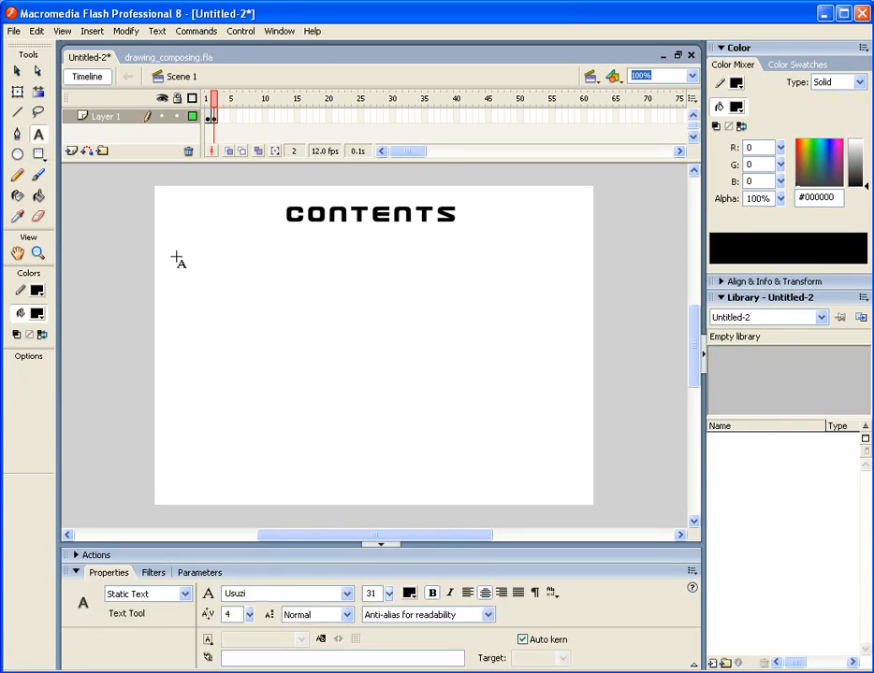
drag(171, 230, 439, 254)
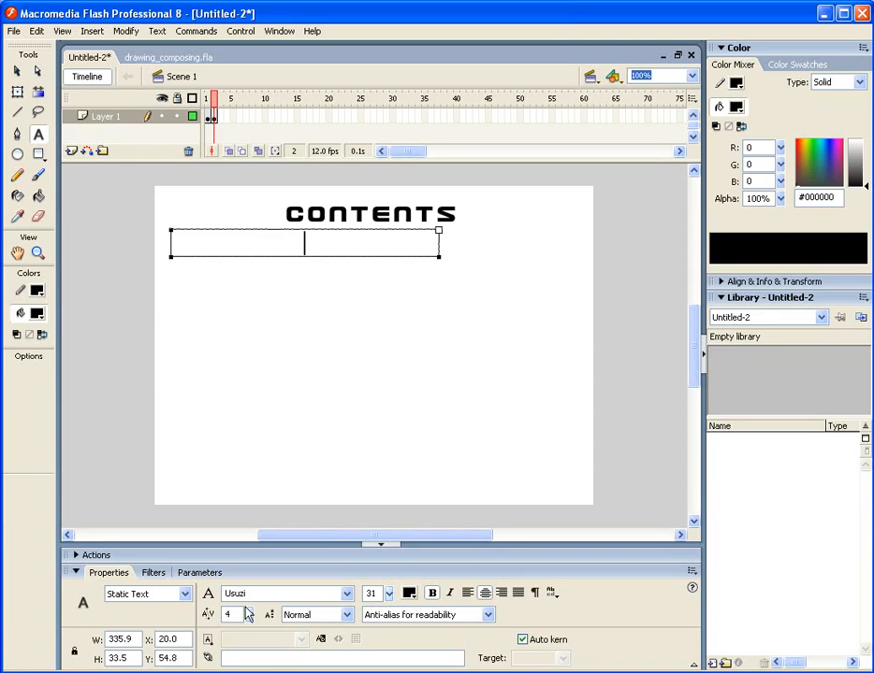
text(extreme long shot (ELS) long shot close up extreme close up bird's eye view angle high / low angle oblique (dutch) angle lead space)
key(Escape)
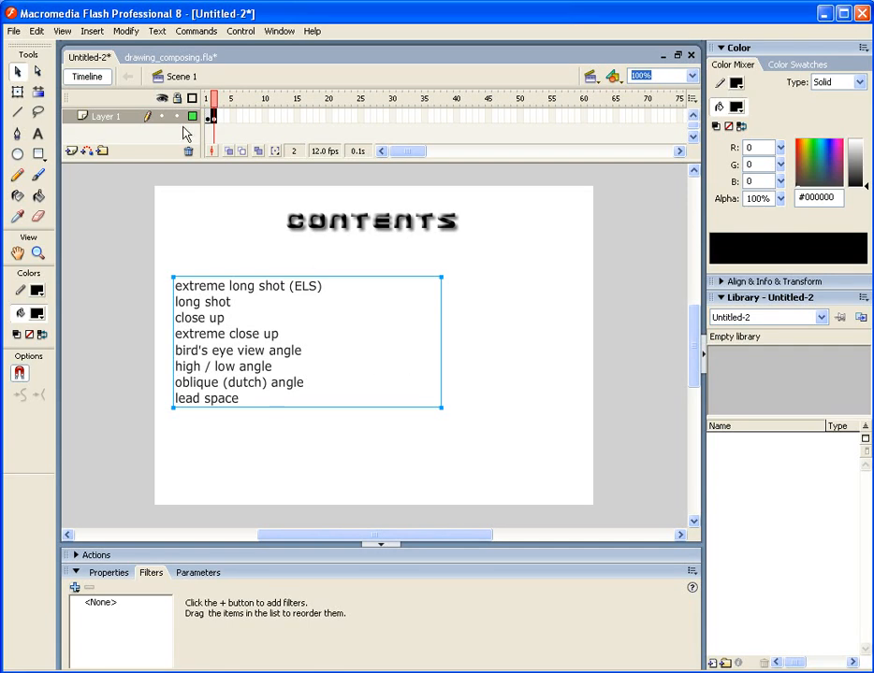
Save the document as drawing_composing2.fla in the flash-lessons folder
click(14, 30)
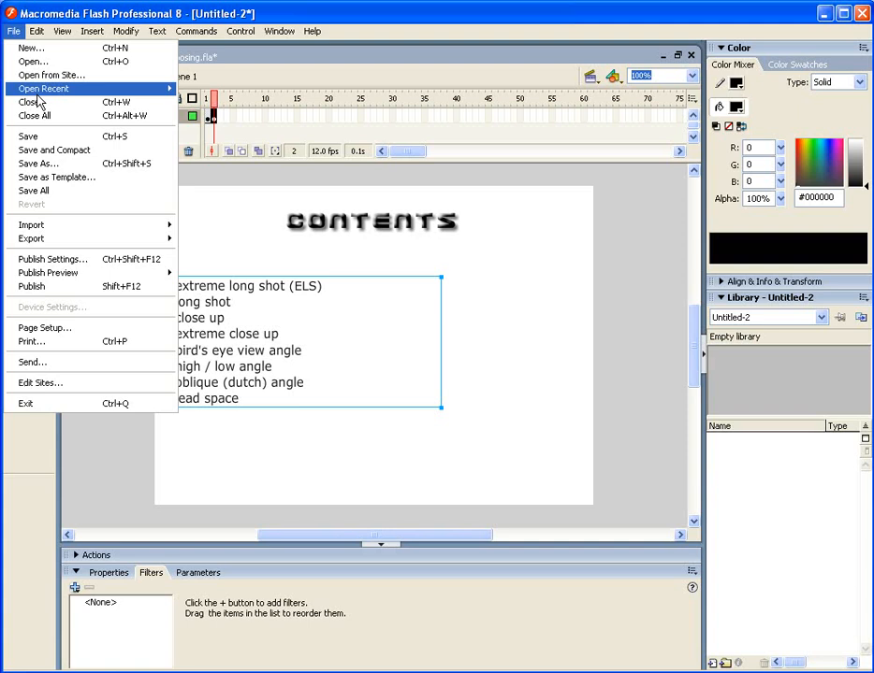
click(34, 136)
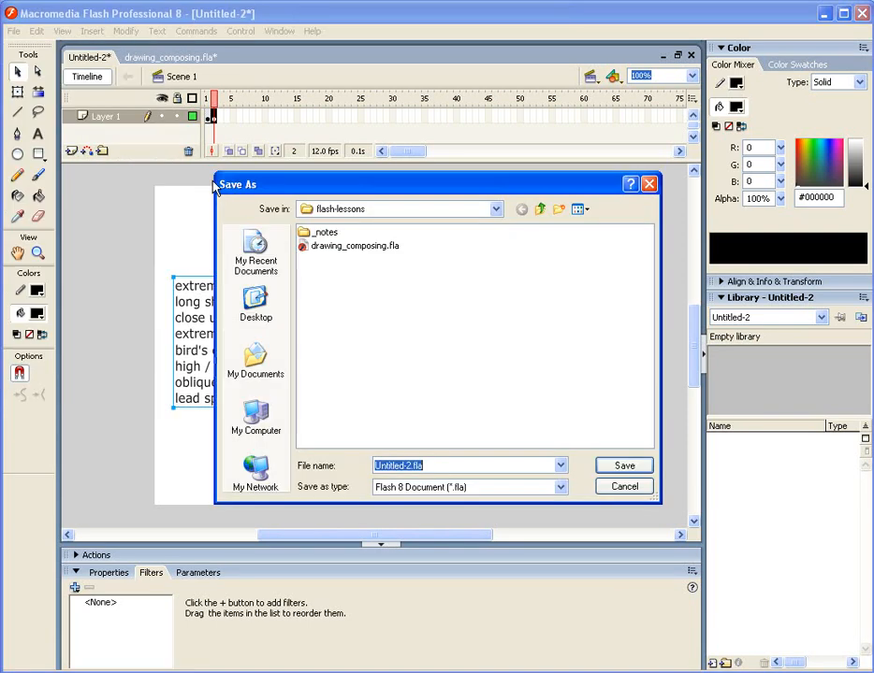
click(345, 212)
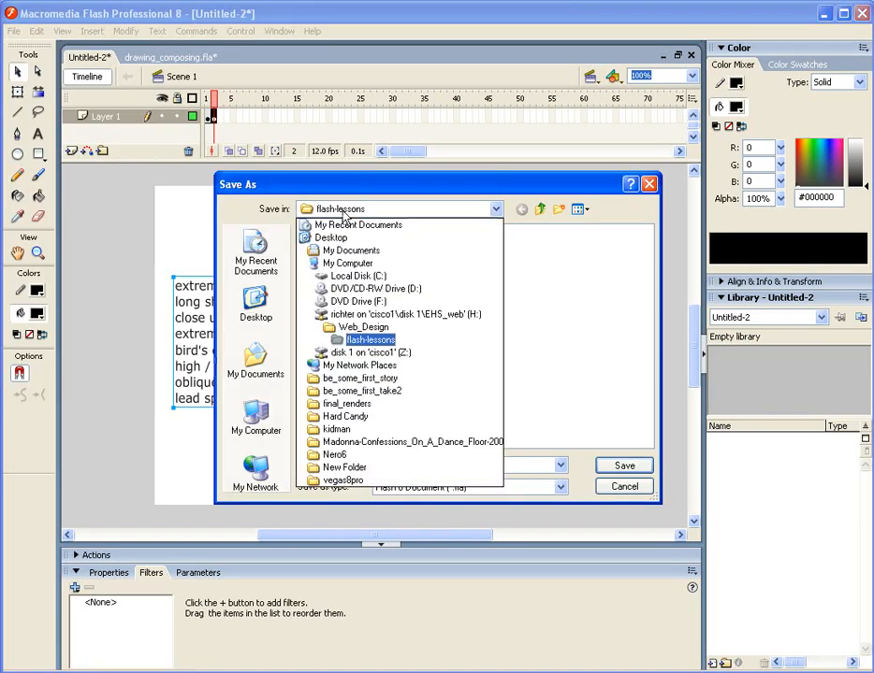
click(351, 342)
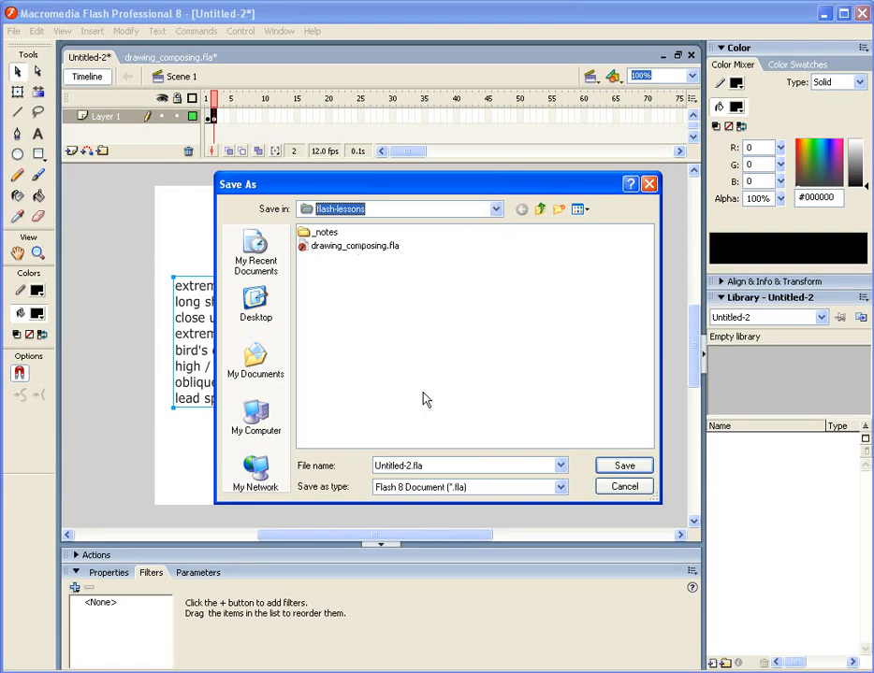
click(357, 246)
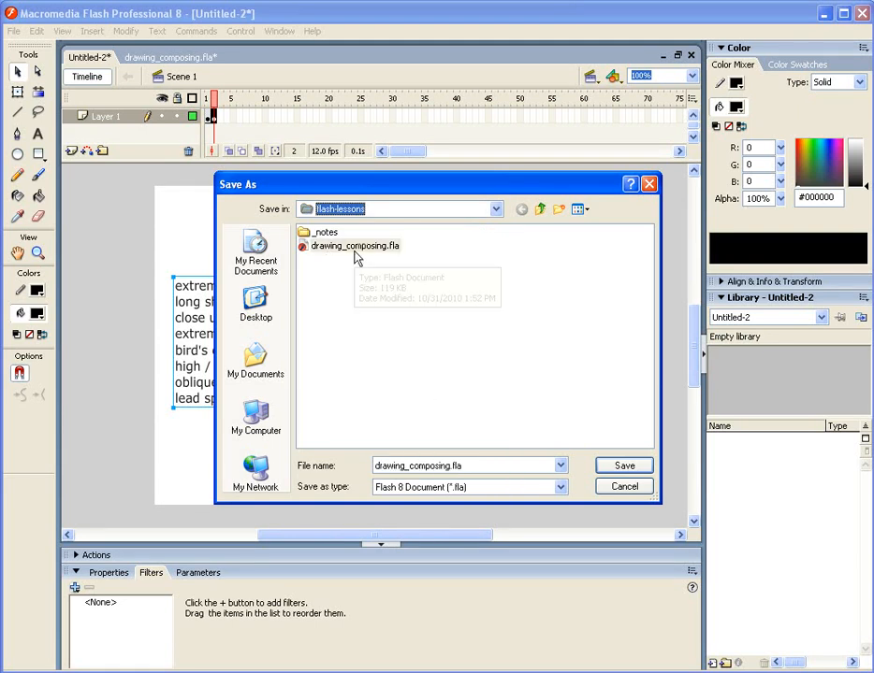
click(452, 466)
click(452, 466)
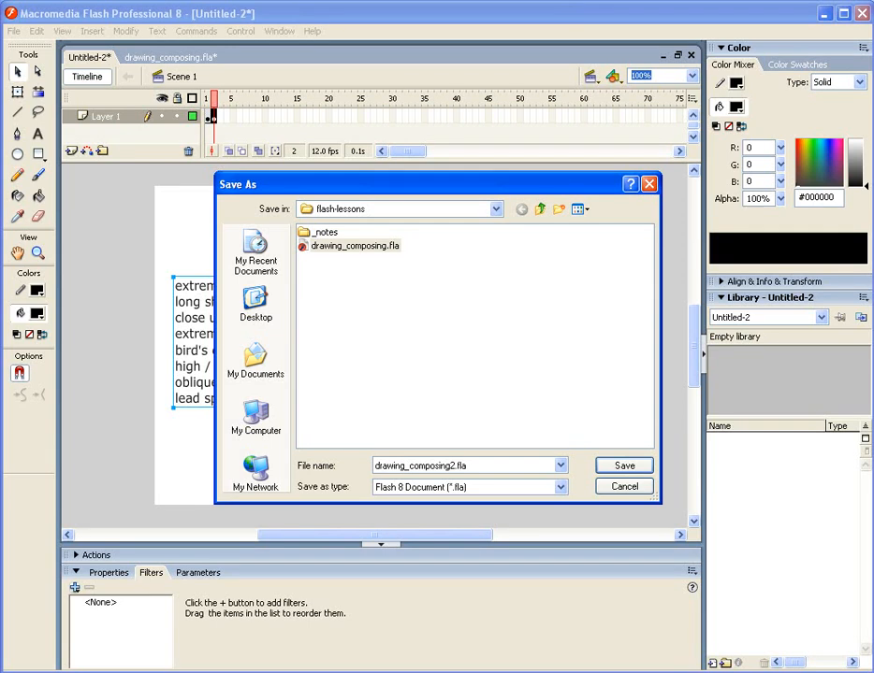
click(626, 465)
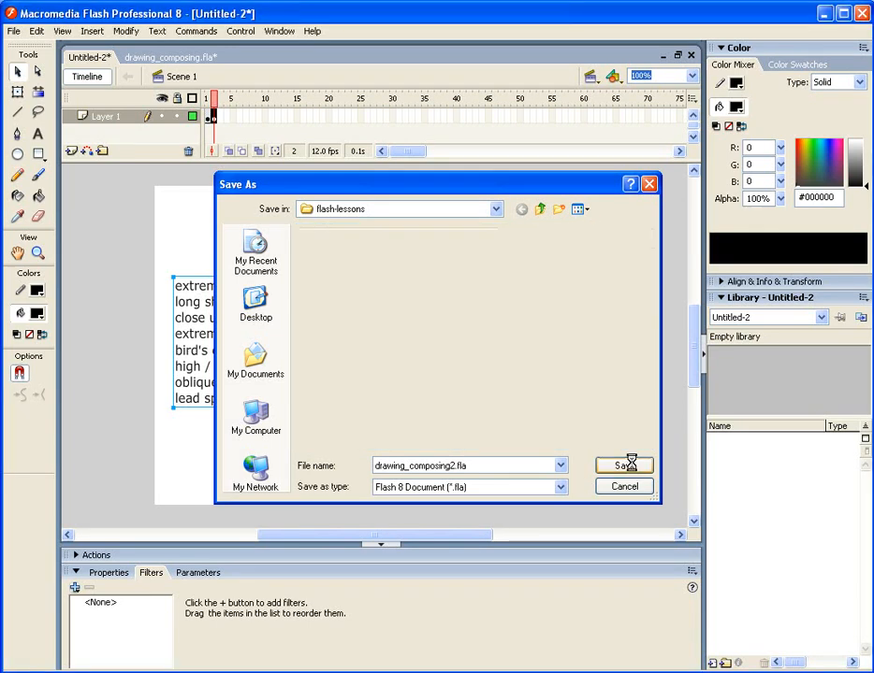